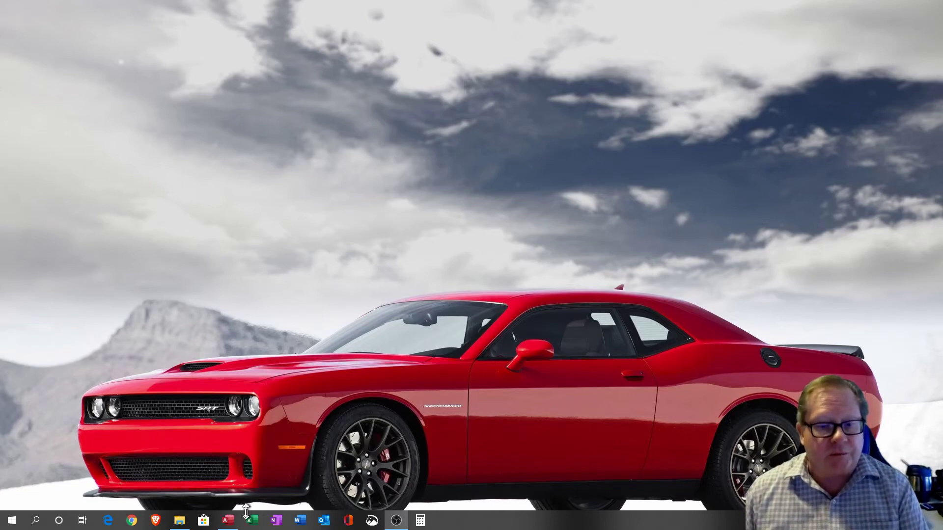
Switch to the Conditional Analyses database in Access and open the Figure-02 query in Design view
{"action": "left_click", "coordinate": [228, 521]}
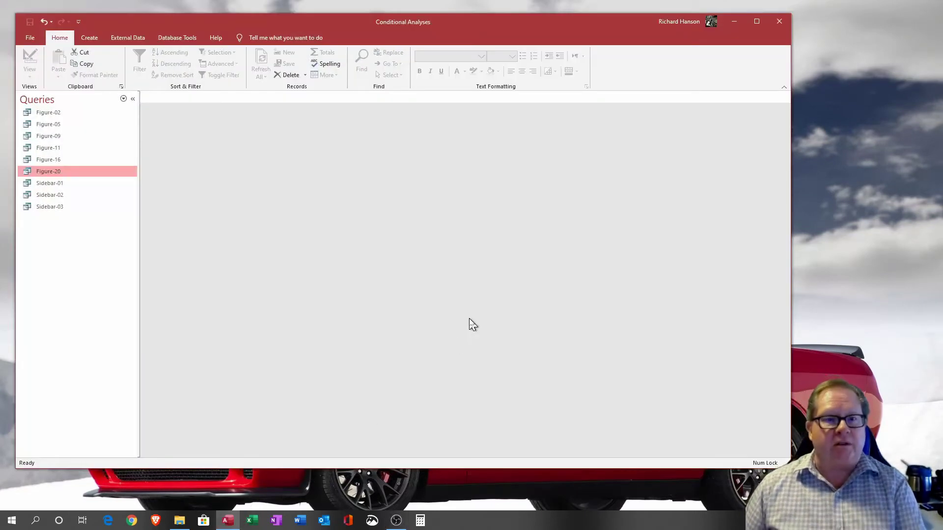
{"action": "left_click", "coordinate": [51, 115]}
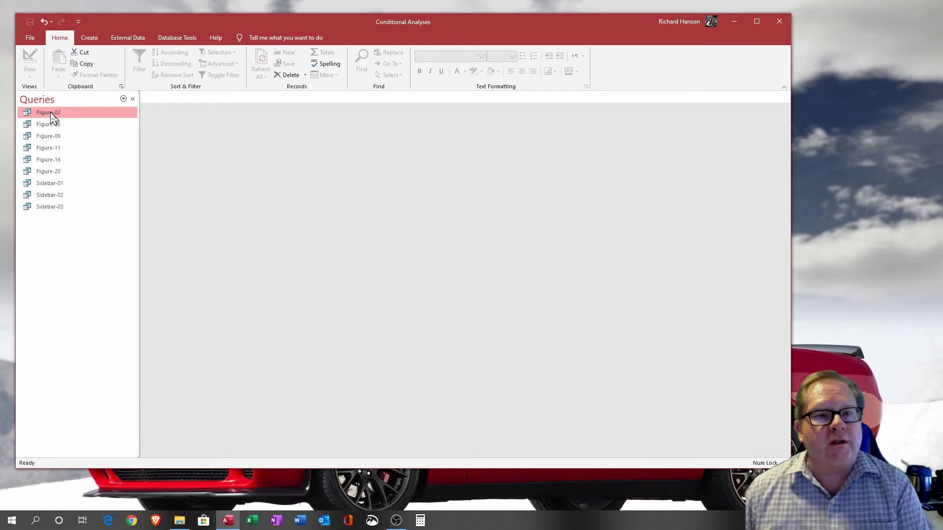
{"action": "right_click", "coordinate": [55, 113]}
{"action": "left_click", "coordinate": [79, 131]}
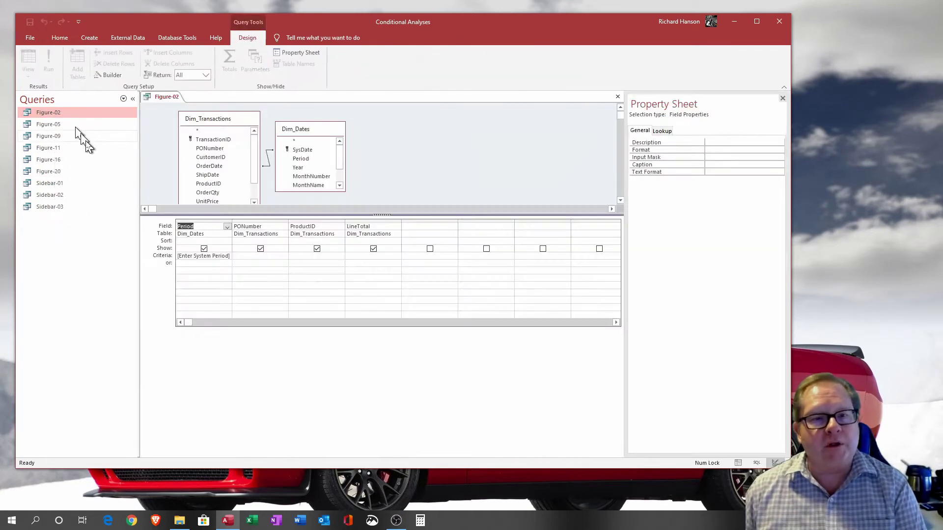
Spread the Dim_Transactions and Dim_Dates tables apart in the Figure-02 design and enlarge the table area
{"action": "left_click_drag", "start_coordinate": [324, 136], "coordinate": [381, 131]}
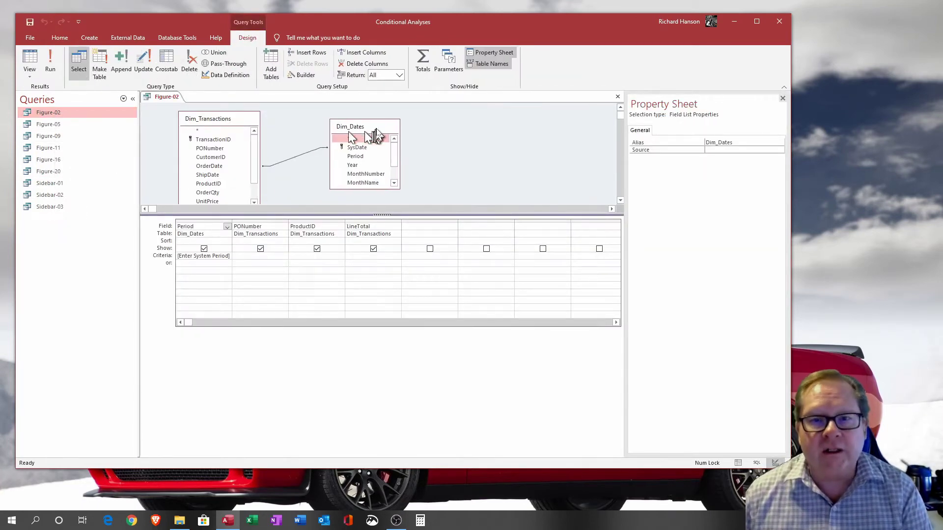
{"action": "left_click_drag", "start_coordinate": [234, 126], "coordinate": [241, 126]}
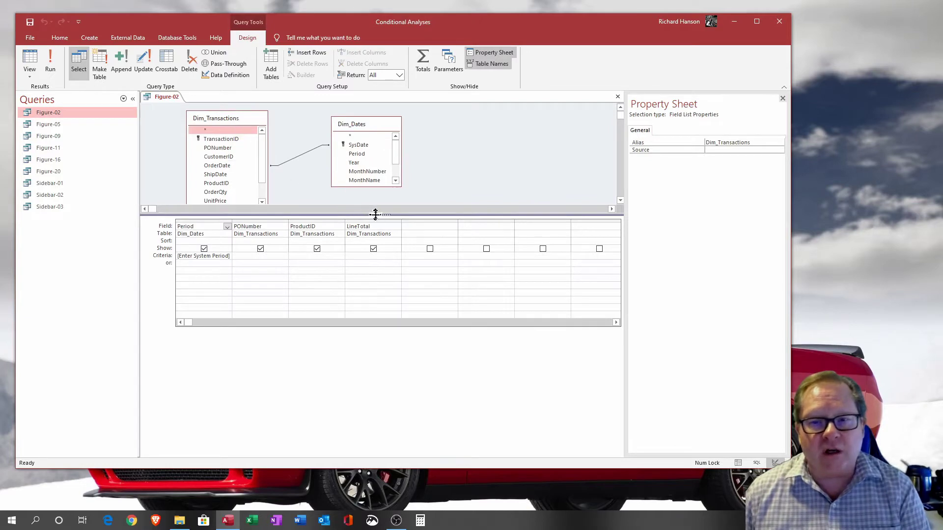
{"action": "left_click_drag", "start_coordinate": [376, 217], "coordinate": [375, 241]}
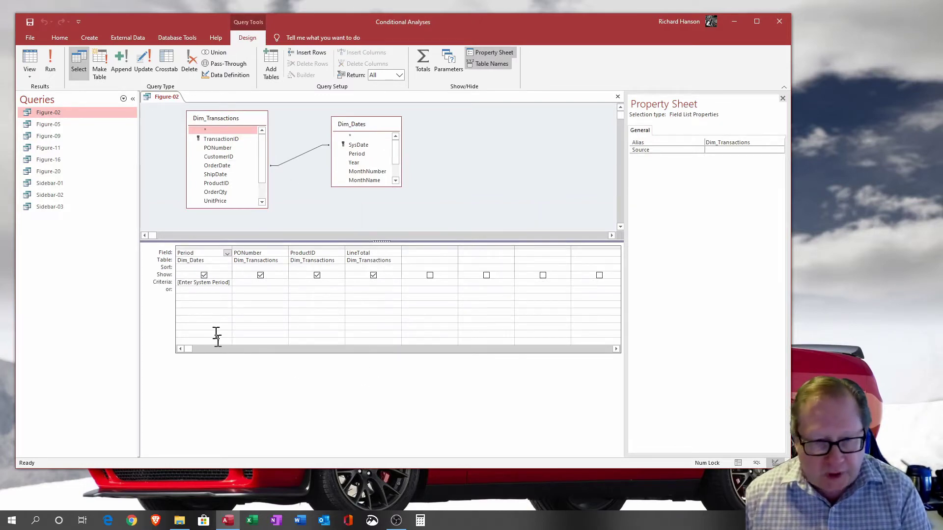
Widen the Period column in the Figure-02 design grid and inspect its full parameter criterion
{"action": "left_click_drag", "start_coordinate": [232, 247], "coordinate": [266, 249]}
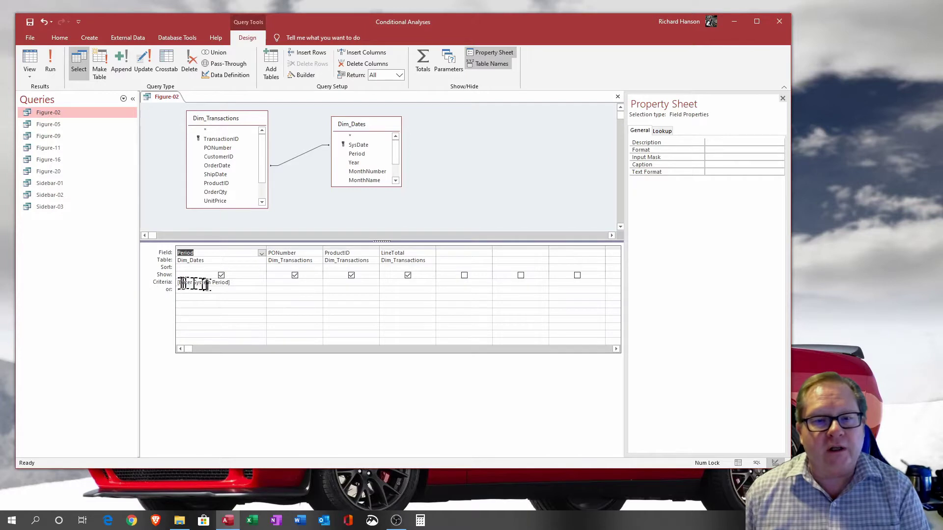
{"action": "left_click", "coordinate": [172, 282]}
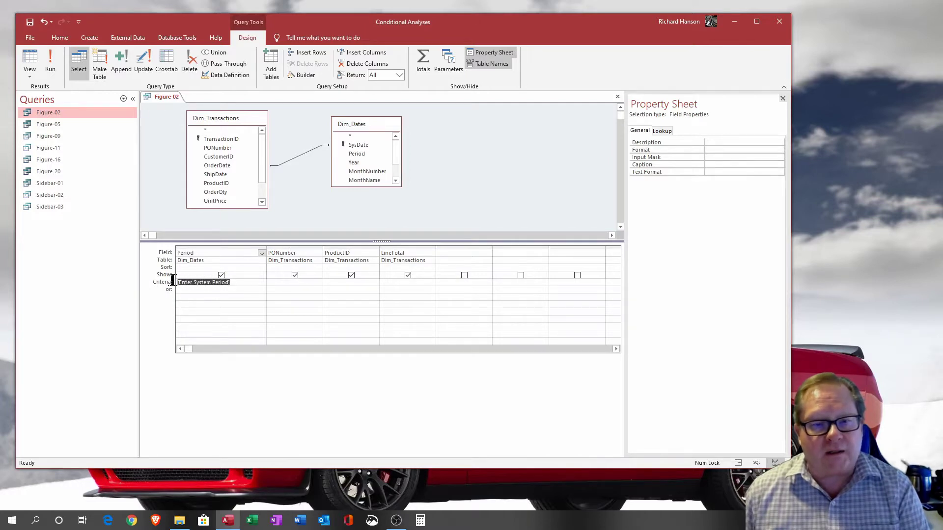
{"action": "left_click", "coordinate": [255, 283]}
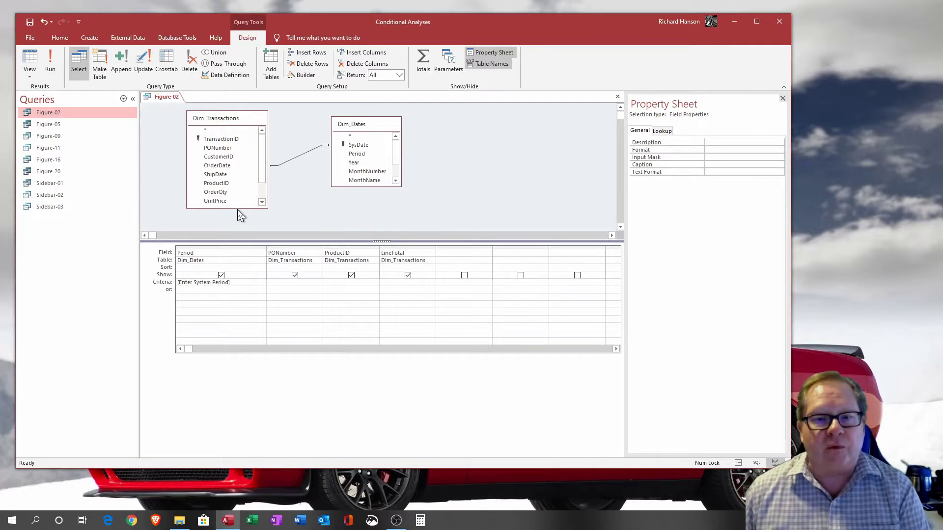
Lengthen the Dim_Transactions field list to examine its fields, and place the cursor in the PONumber field of the grid
{"action": "left_click_drag", "start_coordinate": [237, 207], "coordinate": [240, 222]}
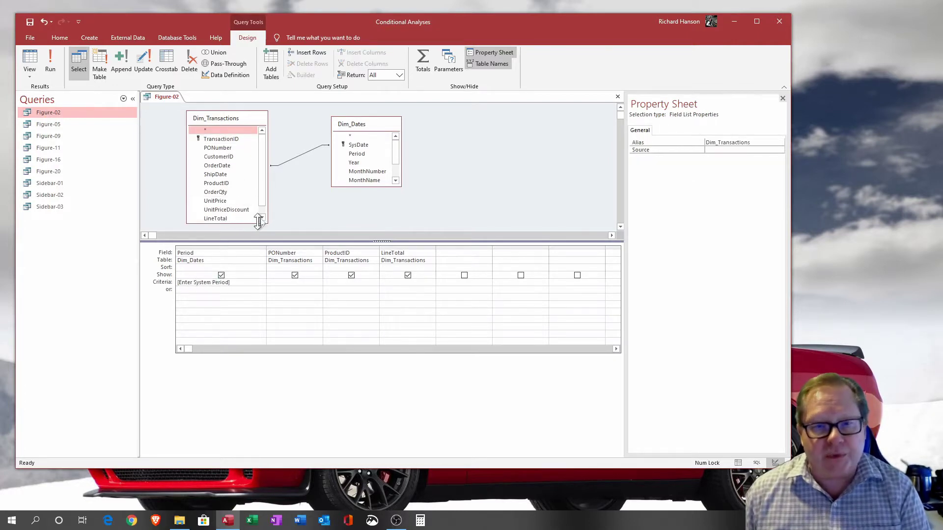
{"action": "scroll", "coordinate": [265, 191], "scroll_direction": "down", "scroll_amount": 1}
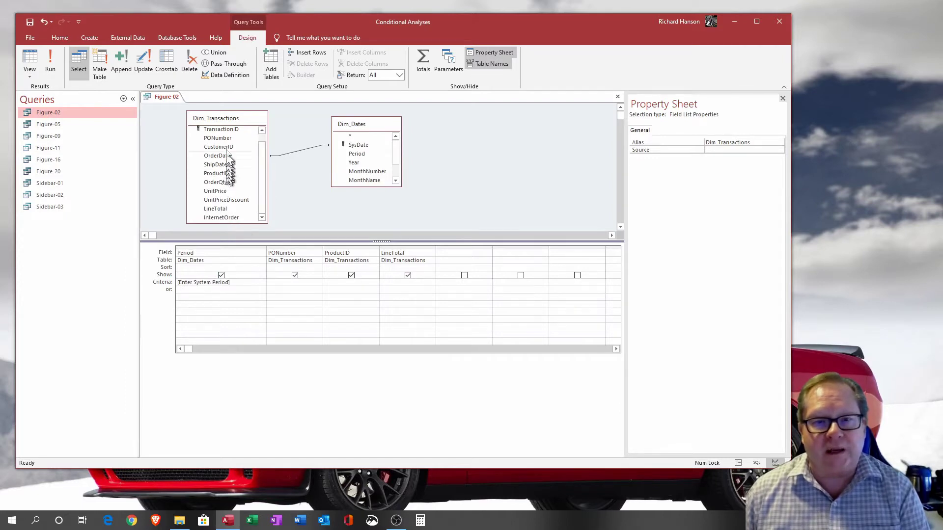
{"action": "scroll", "coordinate": [265, 185], "scroll_direction": "up", "scroll_amount": 1}
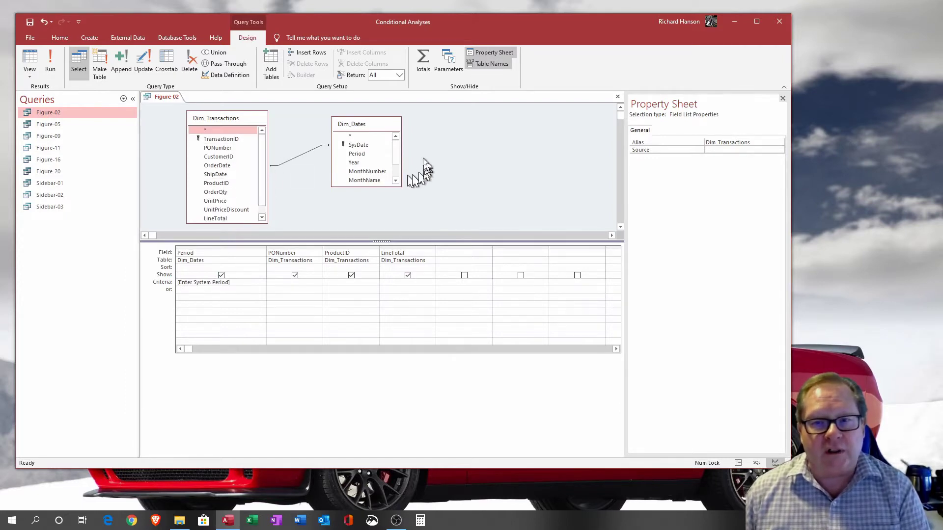
{"action": "mouse_move", "coordinate": [400, 158]}
{"action": "left_mouse_down"}
{"action": "mouse_move", "coordinate": [398, 179]}
{"action": "mouse_move", "coordinate": [398, 157]}
{"action": "left_mouse_up"}
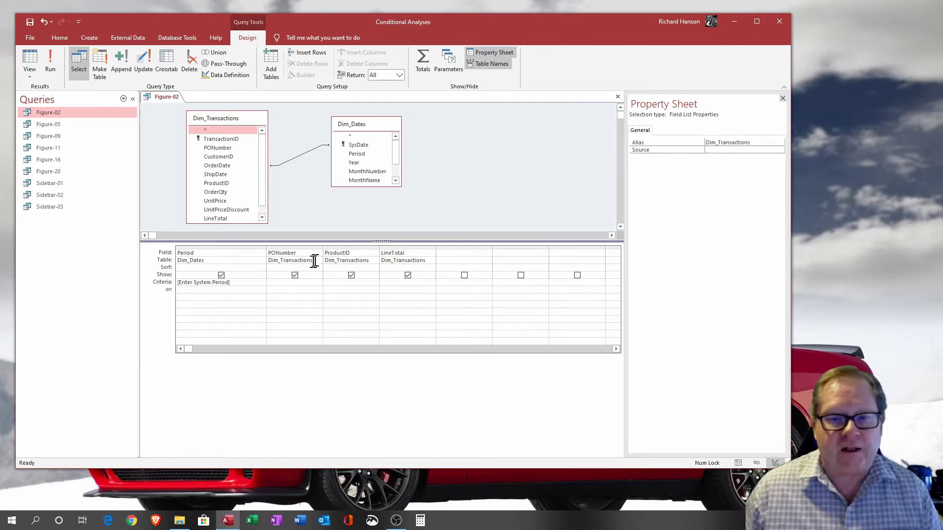
{"action": "left_click", "coordinate": [273, 253]}
{"action": "left_click", "coordinate": [270, 254]}
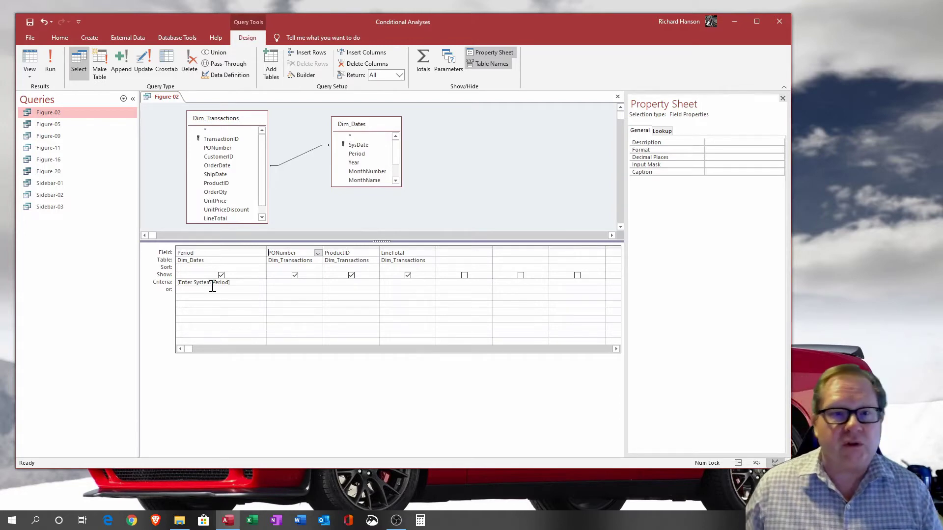
Run the Figure-02 query in Datasheet view with 201203 as the system period
{"action": "left_click", "coordinate": [25, 56]}
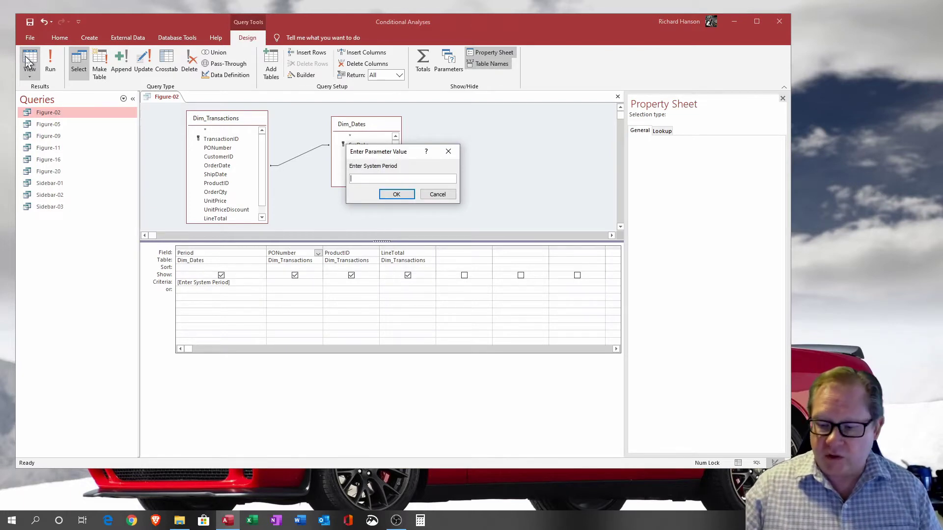
{"action": "type", "text": "201203"}
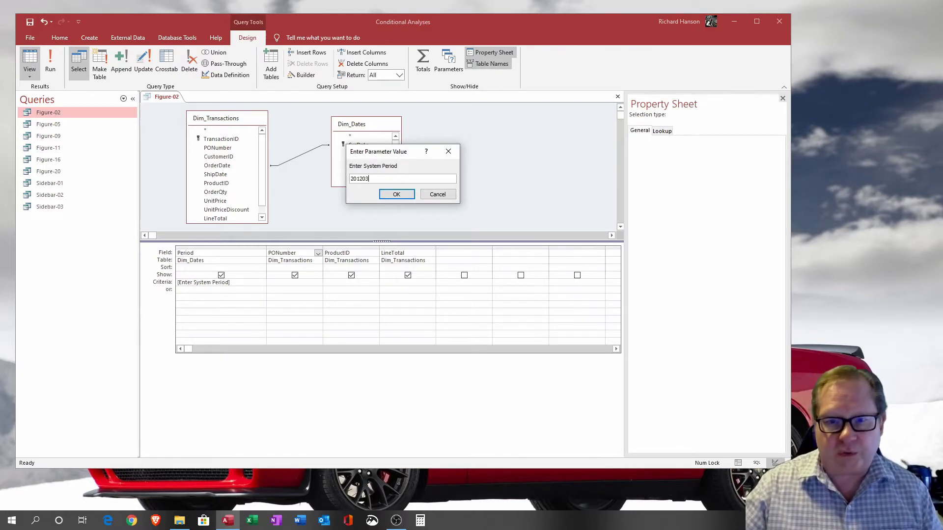
{"action": "left_click", "coordinate": [396, 195]}
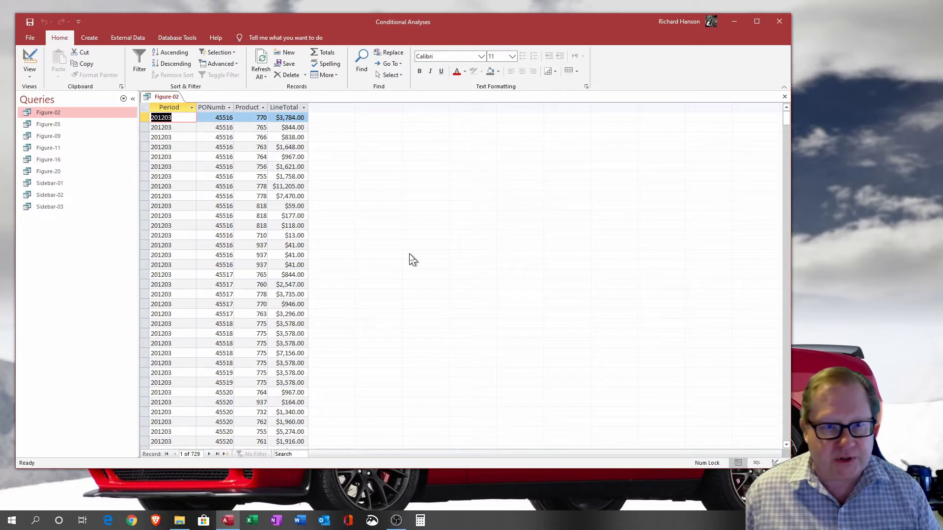
Close the Figure-02 query without saving its changes and open the Figure-05 query in Design view
{"action": "left_click", "coordinate": [784, 97]}
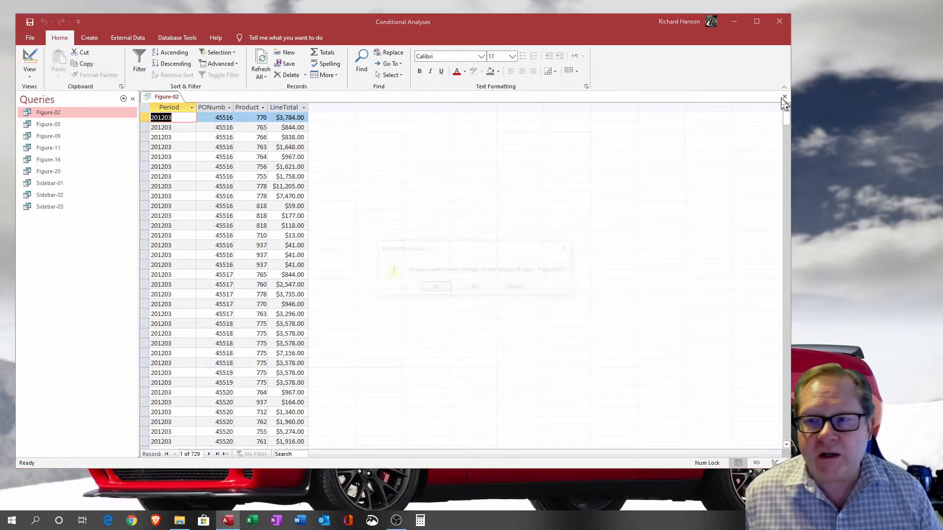
{"action": "left_click", "coordinate": [475, 288]}
{"action": "right_click", "coordinate": [44, 126]}
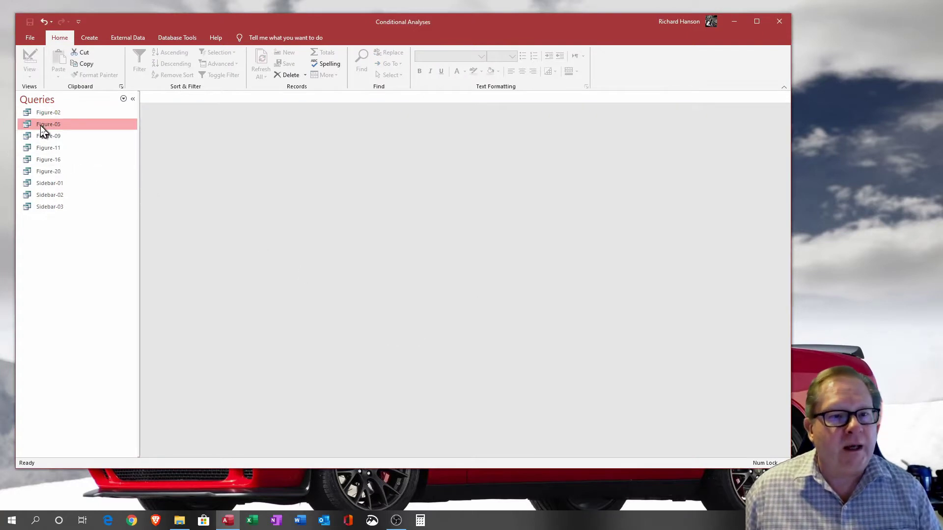
{"action": "left_click", "coordinate": [74, 144]}
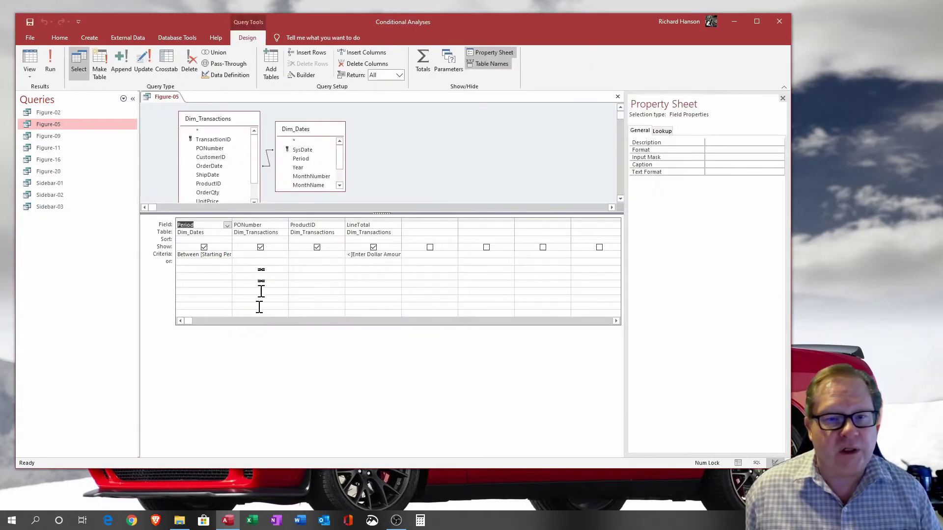
Widen the Period and LineTotal columns in the Figure-05 design grid to show their full criteria
{"action": "left_click_drag", "start_coordinate": [231, 221], "coordinate": [299, 225]}
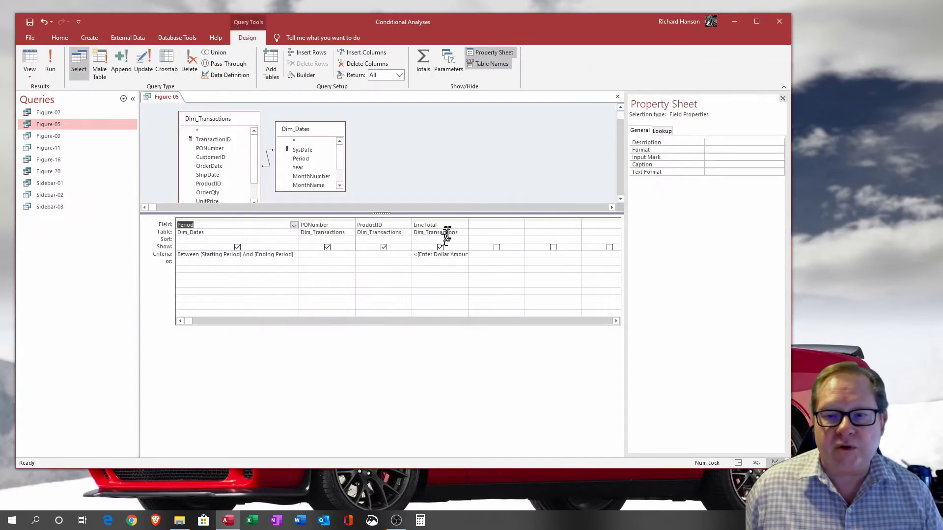
{"action": "left_click_drag", "start_coordinate": [467, 219], "coordinate": [511, 220]}
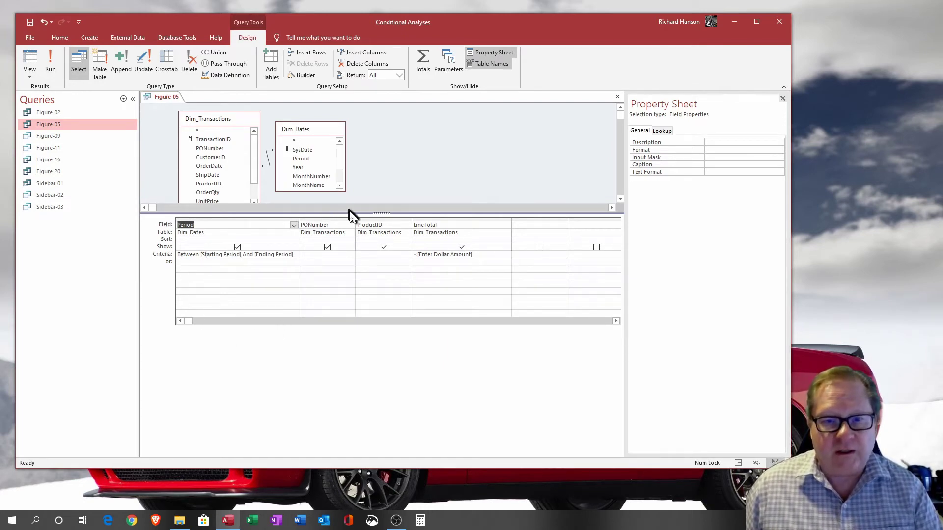
Enlarge the Figure-05 table area, lengthen both field lists to show every field, and move Dim_Dates farther from Dim_Transactions
{"action": "left_click_drag", "start_coordinate": [349, 213], "coordinate": [349, 279]}
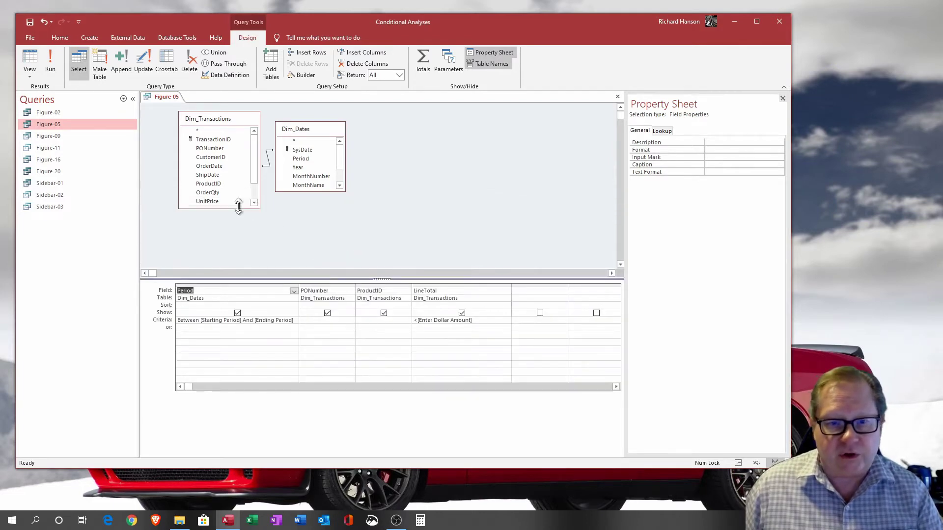
{"action": "left_click", "coordinate": [237, 209]}
{"action": "left_click_drag", "start_coordinate": [237, 208], "coordinate": [237, 245]}
{"action": "left_click", "coordinate": [323, 193]}
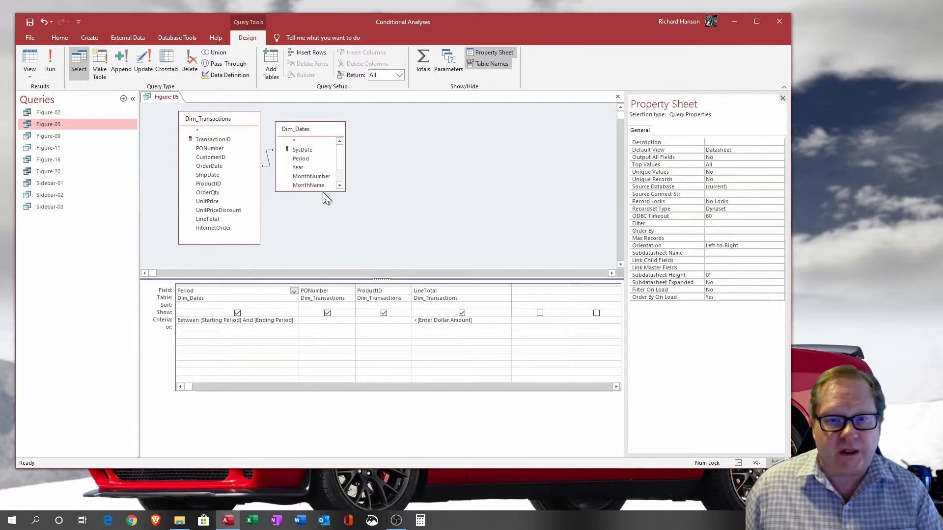
{"action": "left_click_drag", "start_coordinate": [323, 193], "coordinate": [325, 220]}
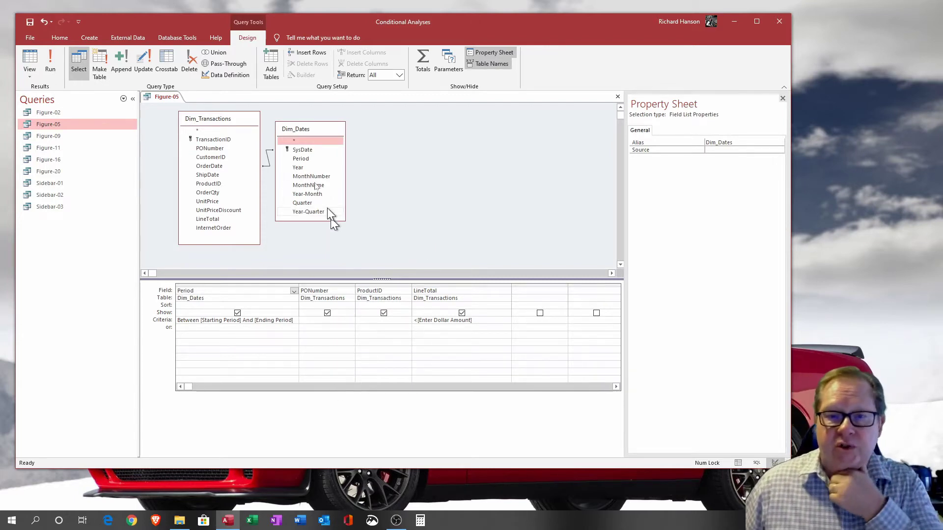
{"action": "left_click_drag", "start_coordinate": [297, 134], "coordinate": [311, 133]}
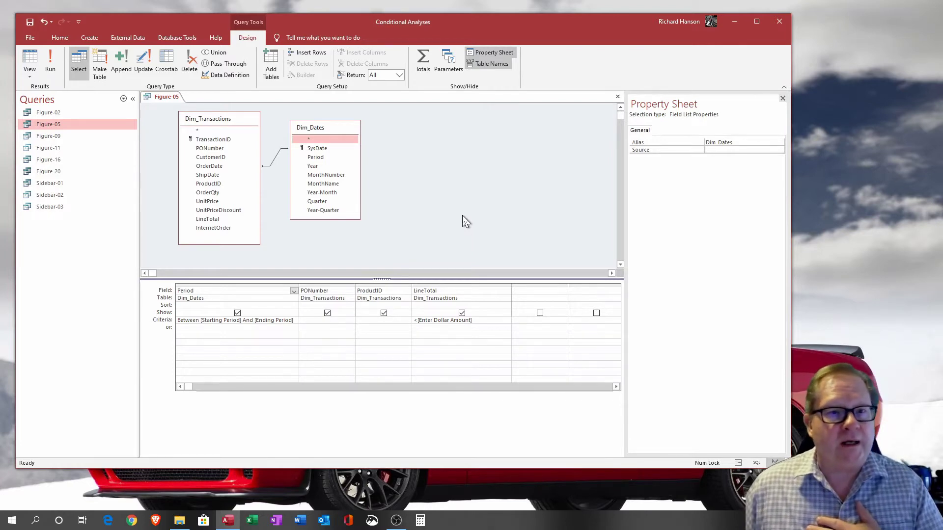
Run the Figure-05 query with starting period 201203, ending period 201205 and dollar amount 10000
{"action": "left_click", "coordinate": [28, 59]}
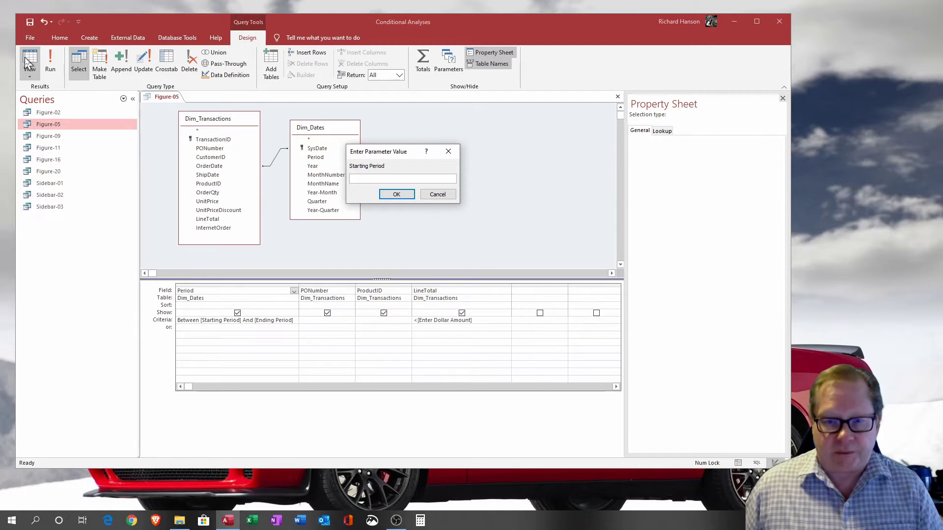
{"action": "type", "text": "201203"}
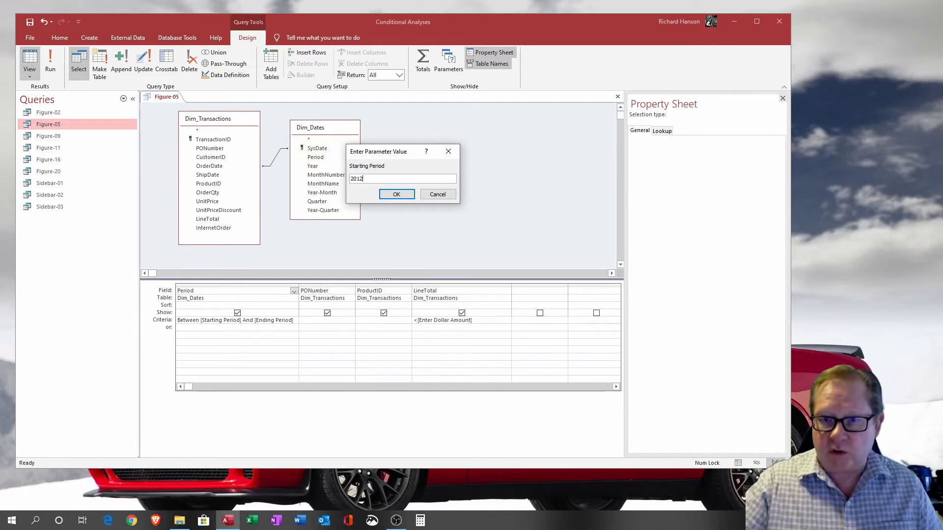
{"action": "left_click", "coordinate": [392, 196]}
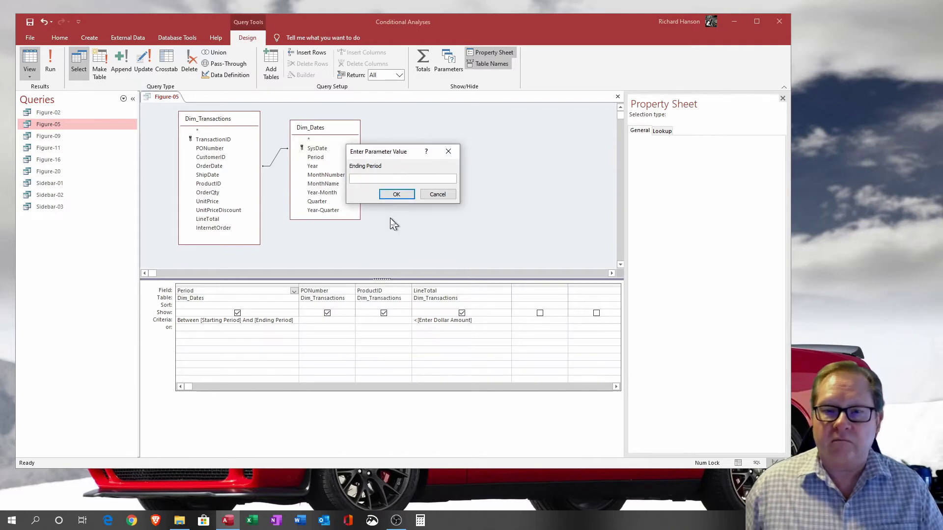
{"action": "type", "text": "201205"}
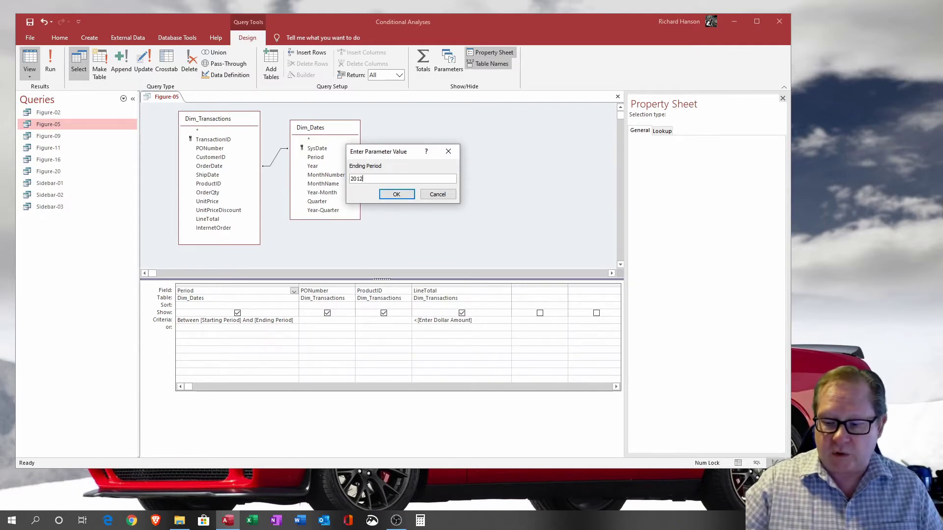
{"action": "left_click", "coordinate": [395, 194]}
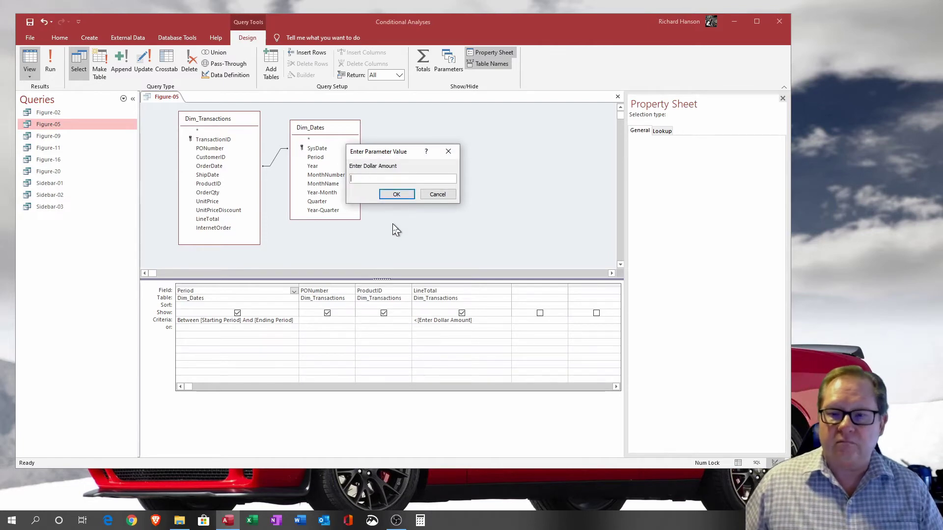
{"action": "type", "text": "1000"}
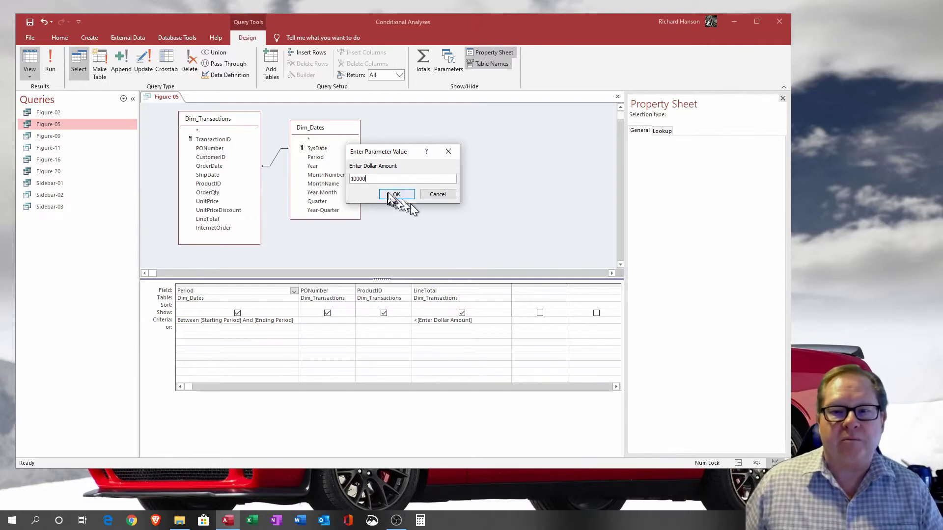
{"action": "type", "text": "0"}
{"action": "left_click", "coordinate": [396, 194]}
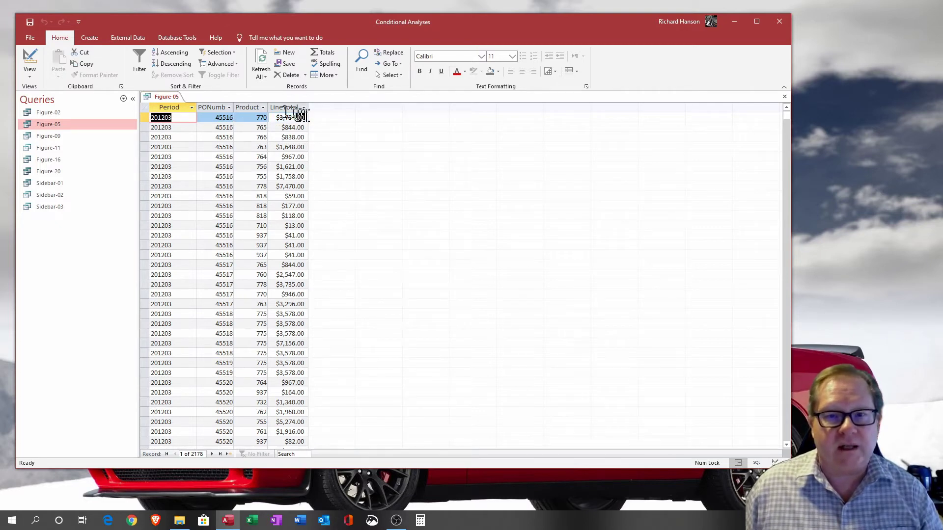
Inspect the LineTotal and Period columns of the Figure-05 results and open the Period column's filter options
{"action": "left_click", "coordinate": [278, 117]}
{"action": "left_click", "coordinate": [175, 117]}
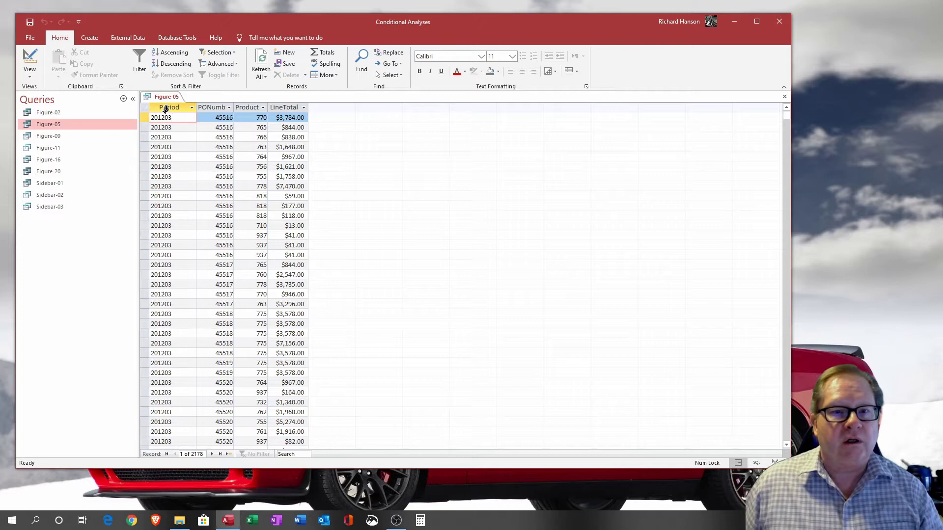
{"action": "left_click", "coordinate": [192, 108]}
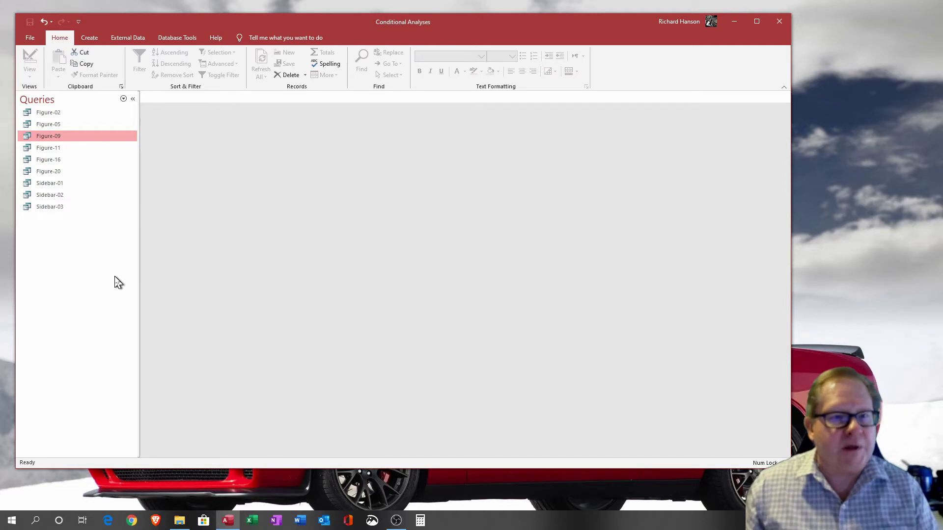
Open the Figure-09 query results and examine the first record's Percent and Forecast values
{"action": "left_click", "coordinate": [54, 138]}
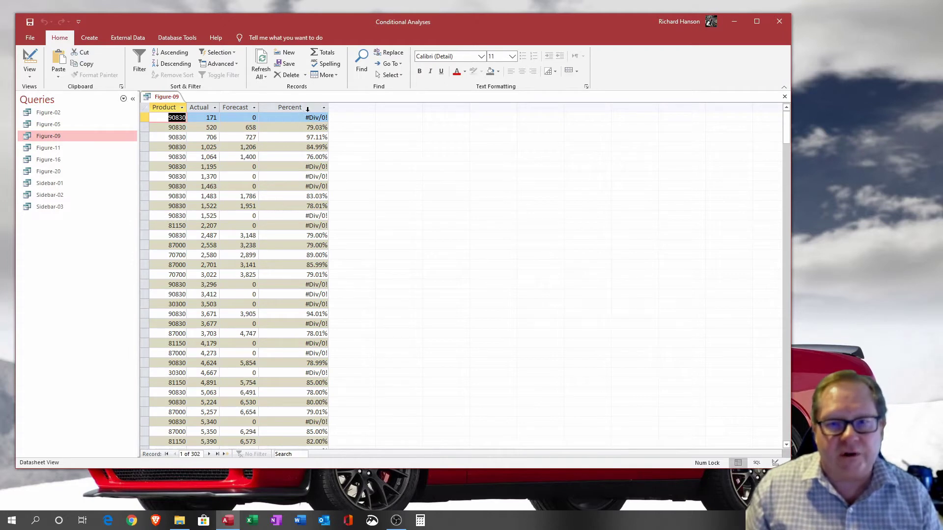
{"action": "left_click", "coordinate": [284, 118]}
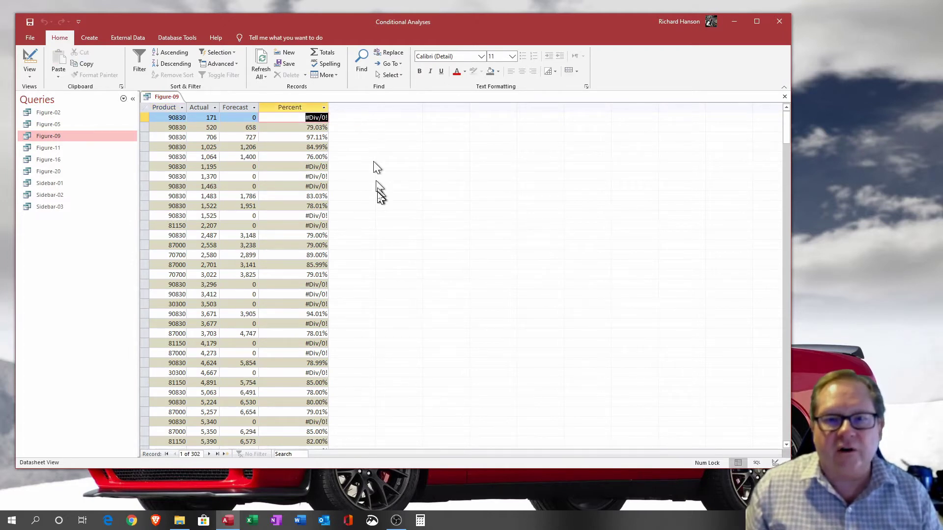
{"action": "left_click", "coordinate": [246, 118]}
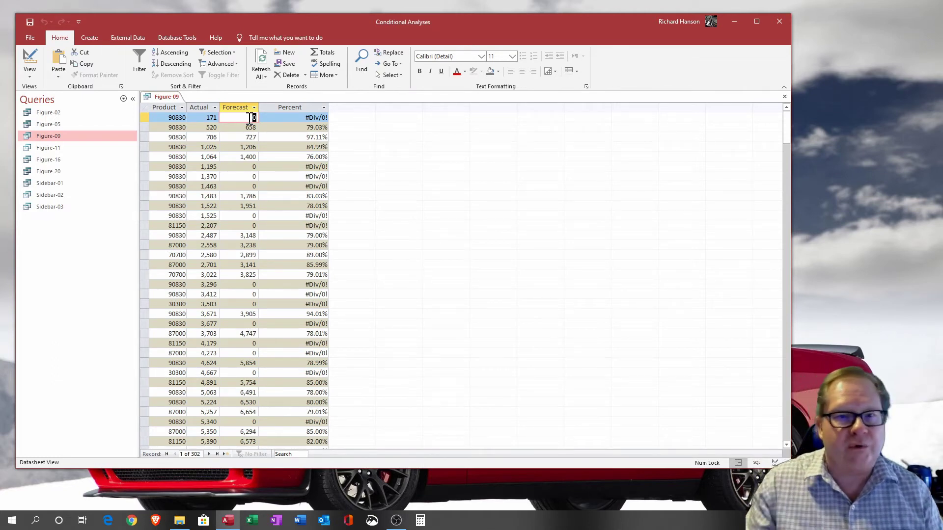
Switch Figure-09 to its design and widen the Percent column in the design grid
{"action": "left_click", "coordinate": [31, 59]}
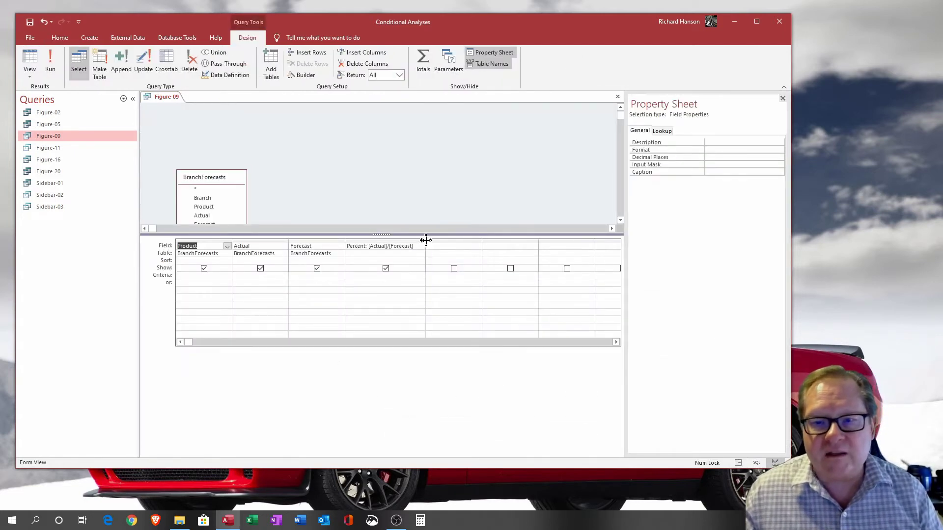
{"action": "left_click_drag", "start_coordinate": [425, 240], "coordinate": [481, 241]}
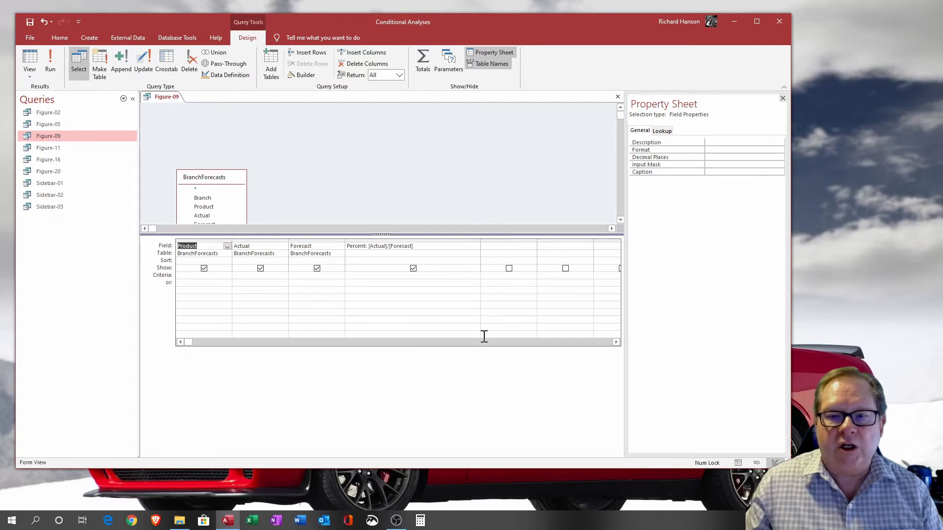
{"action": "left_click", "coordinate": [307, 246]}
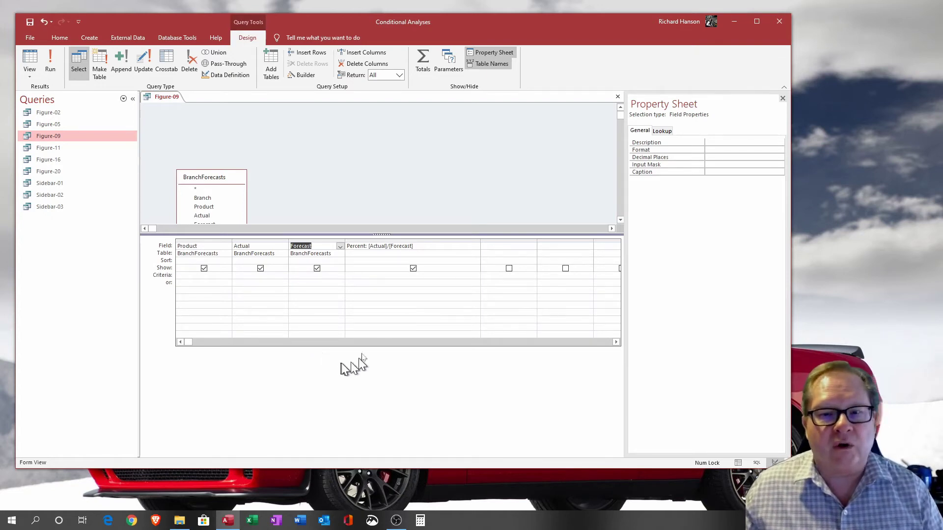
Open the Percent expression in an enlarged Expression Builder and look up IIf among the built-in Program Flow functions
{"action": "left_click", "coordinate": [370, 246]}
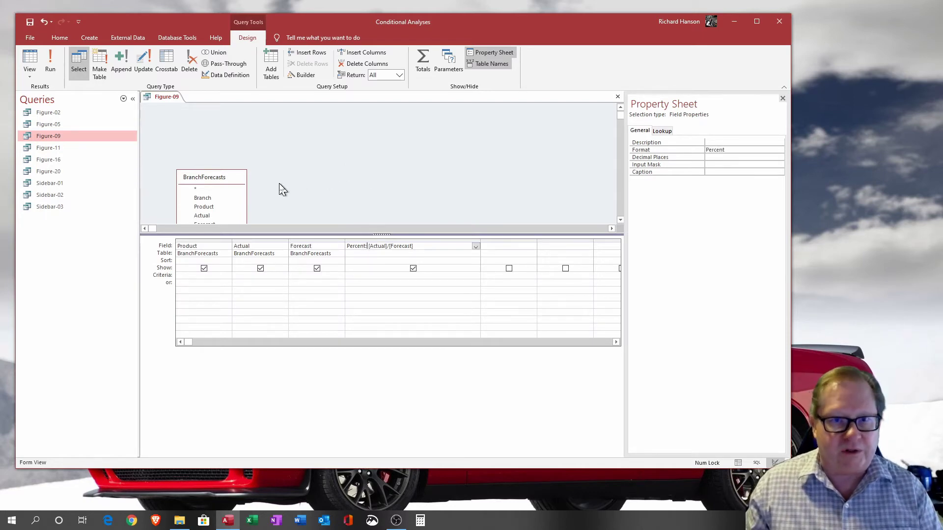
{"action": "left_click", "coordinate": [305, 75]}
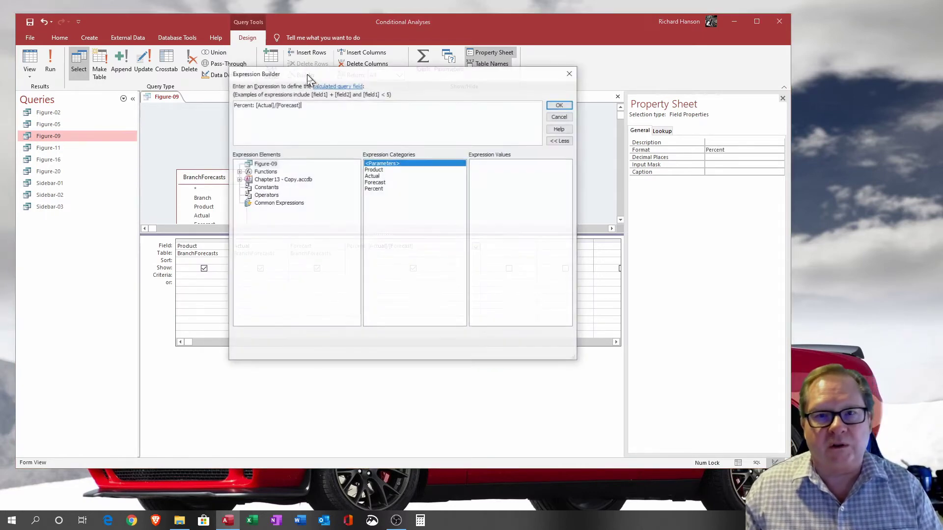
{"action": "left_click_drag", "start_coordinate": [570, 359], "coordinate": [627, 427]}
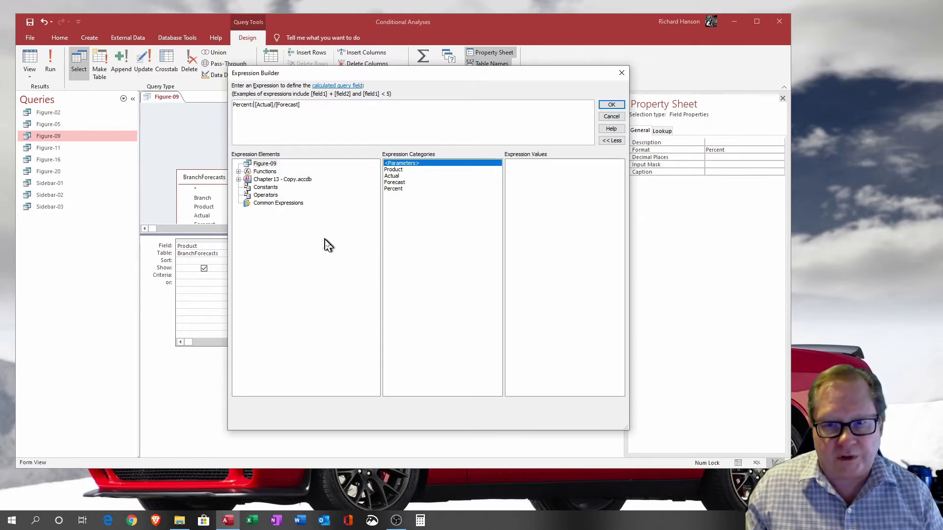
{"action": "left_click", "coordinate": [238, 172]}
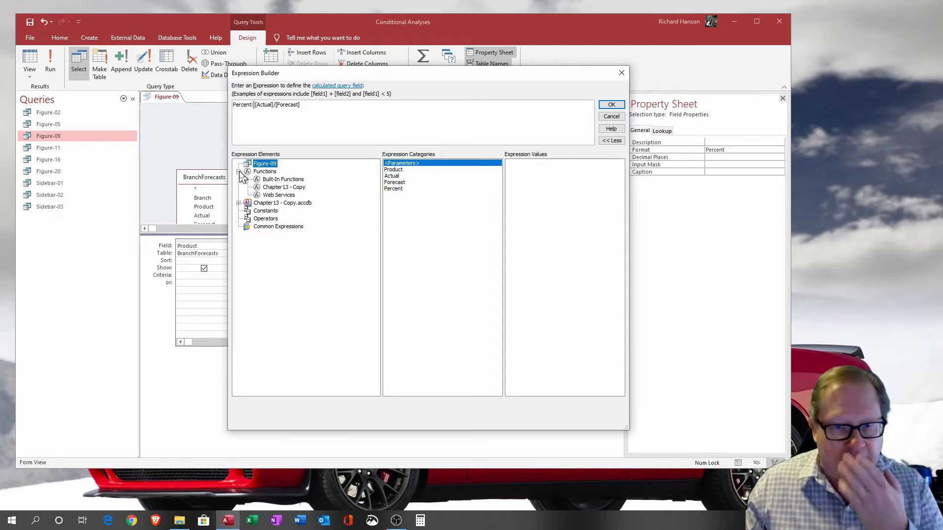
{"action": "left_click", "coordinate": [271, 180]}
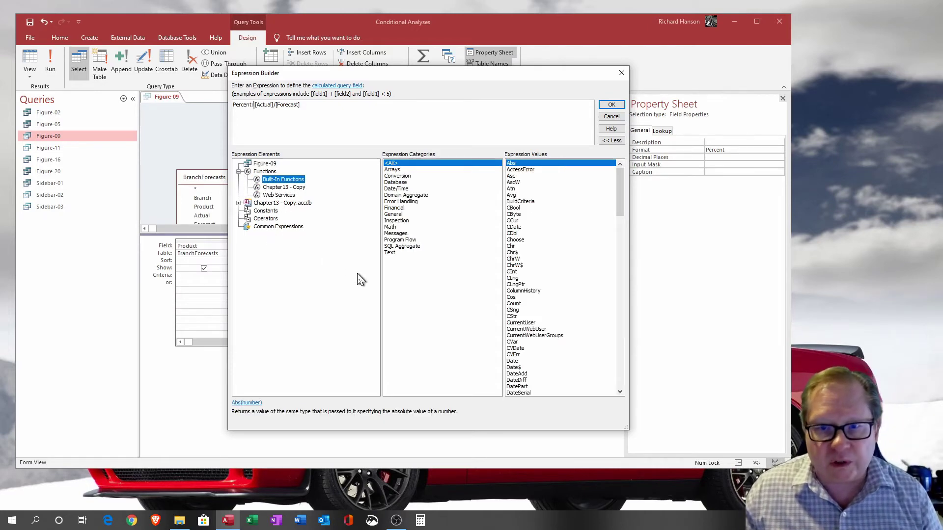
{"action": "left_click", "coordinate": [399, 240]}
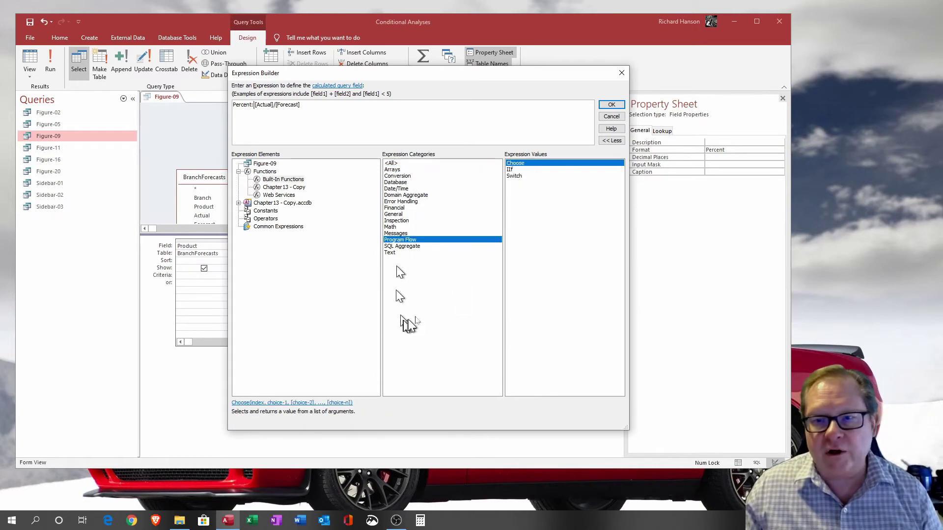
{"action": "left_click", "coordinate": [513, 170]}
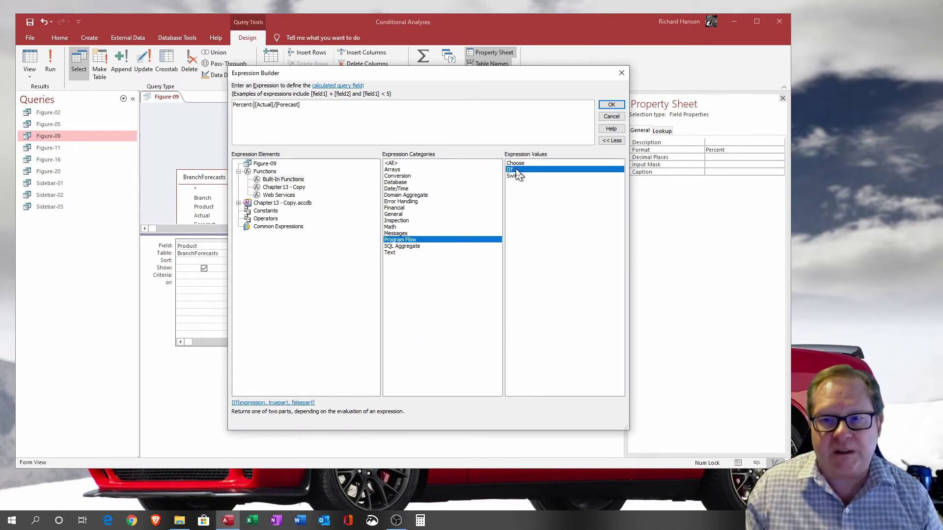
Insert the IIf function from the complete list of built-in functions ahead of [Actual]/[Forecast]
{"action": "left_click", "coordinate": [390, 164]}
{"action": "scroll", "coordinate": [567, 238], "scroll_direction": "down", "scroll_amount": 3}
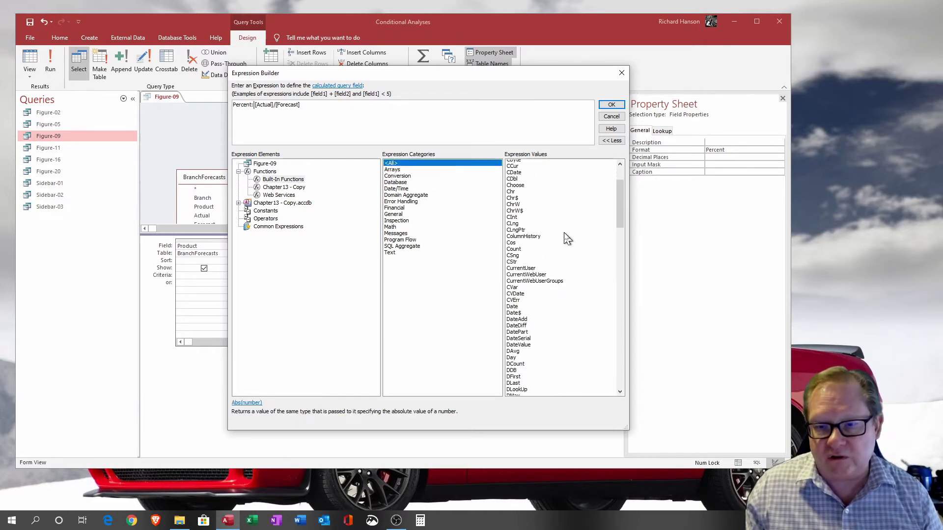
{"action": "scroll", "coordinate": [570, 240], "scroll_direction": "down", "scroll_amount": 10}
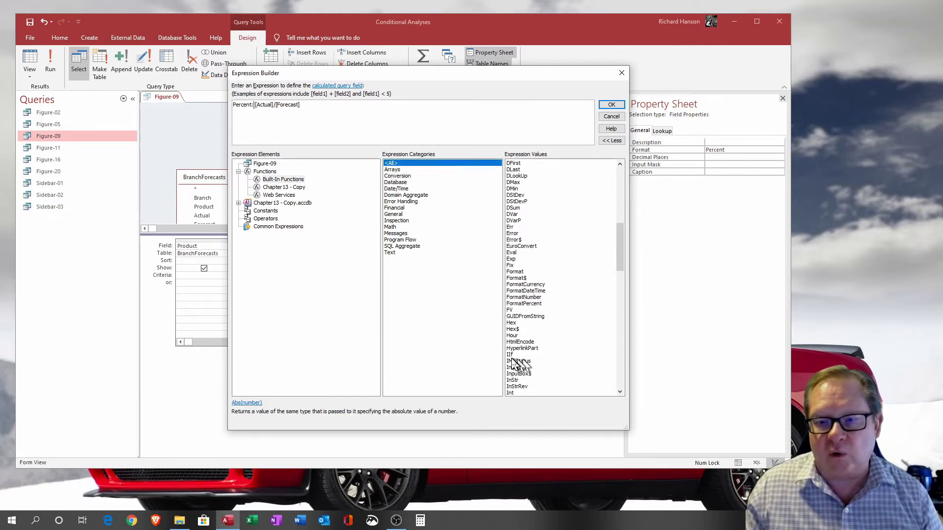
{"action": "left_click", "coordinate": [512, 355]}
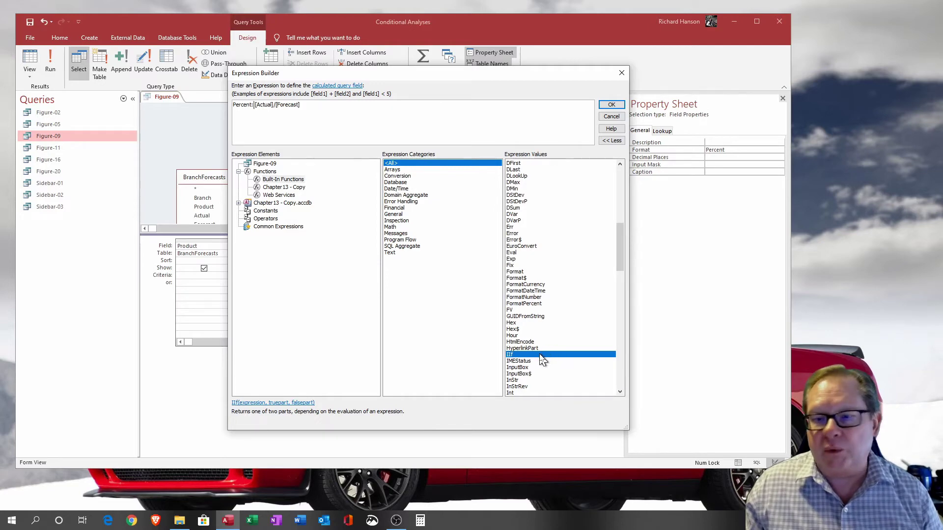
{"action": "double_click", "coordinate": [541, 356]}
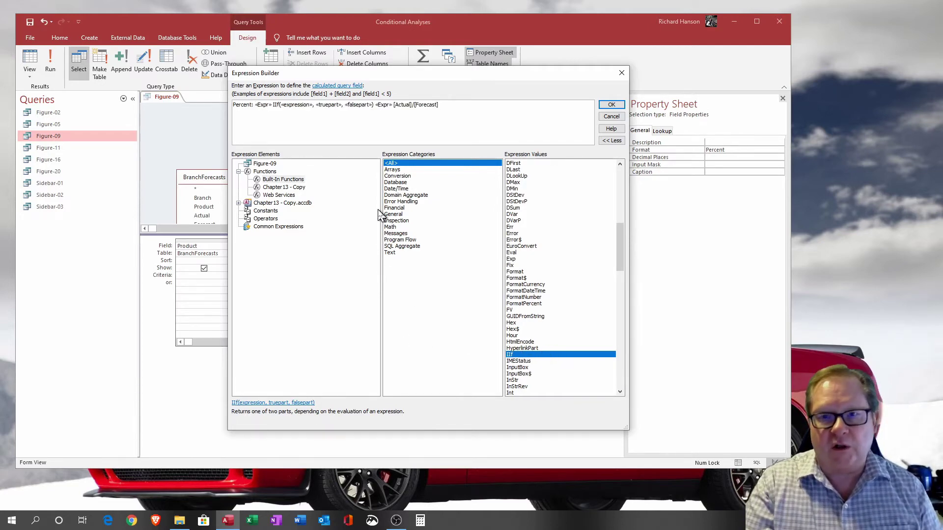
Remove both «Expr» placeholders surrounding the IIf function in the Percent expression
{"action": "left_click", "coordinate": [393, 104]}
{"action": "key", "text": "BackSpace"}
{"action": "key", "text": "BackSpace"}
{"action": "key", "text": "BackSpace"}
{"action": "key", "text": "BackSpace"}
{"action": "key", "text": "BackSpace"}
{"action": "key", "text": "BackSpace"}
{"action": "key", "text": "BackSpace"}
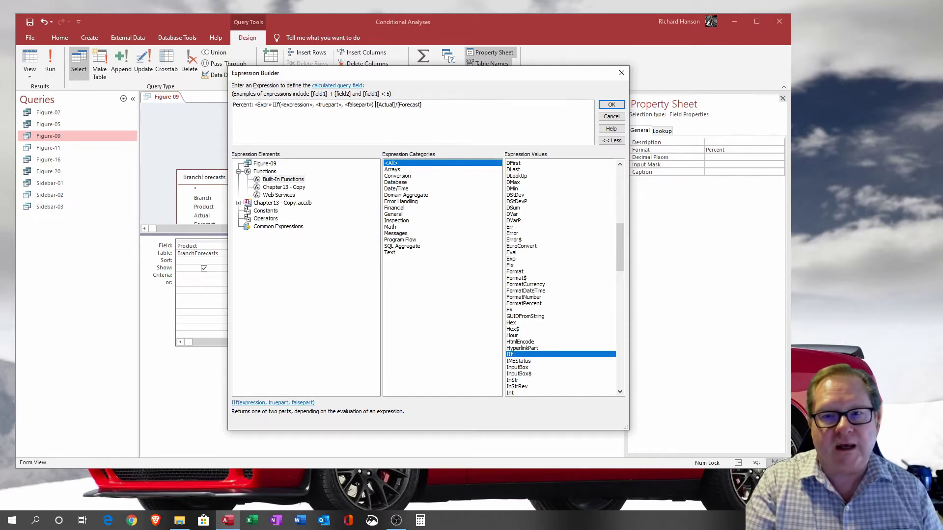
{"action": "left_click", "coordinate": [263, 105]}
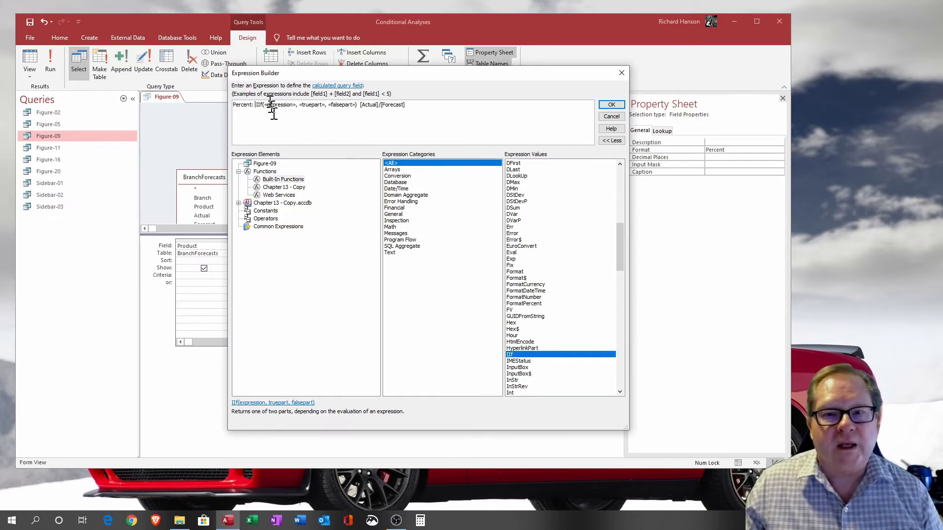
Set the IIf condition to [Forecast]=0 and its true part to 0
{"action": "left_click_drag", "start_coordinate": [406, 104], "coordinate": [382, 105]}
{"action": "key", "text": "ctrl+c"}
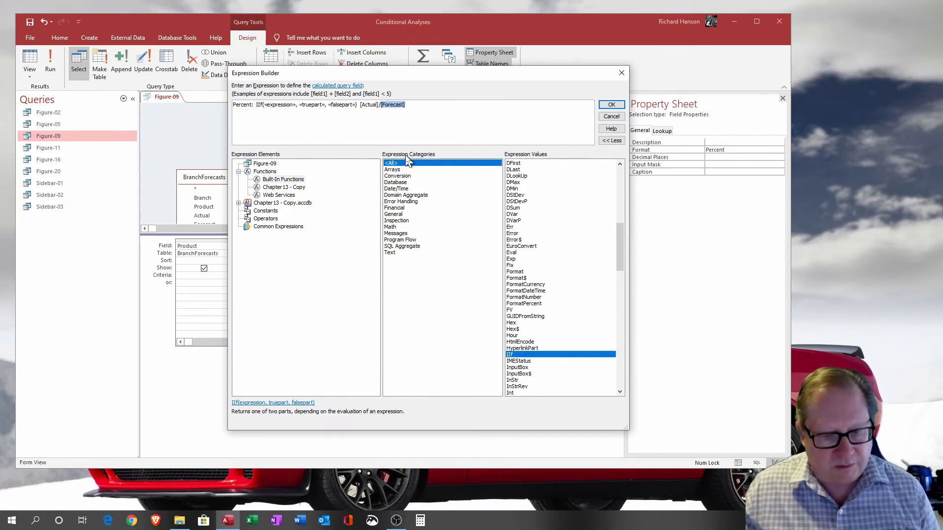
{"action": "left_click", "coordinate": [285, 105]}
{"action": "key", "text": "ctrl+v"}
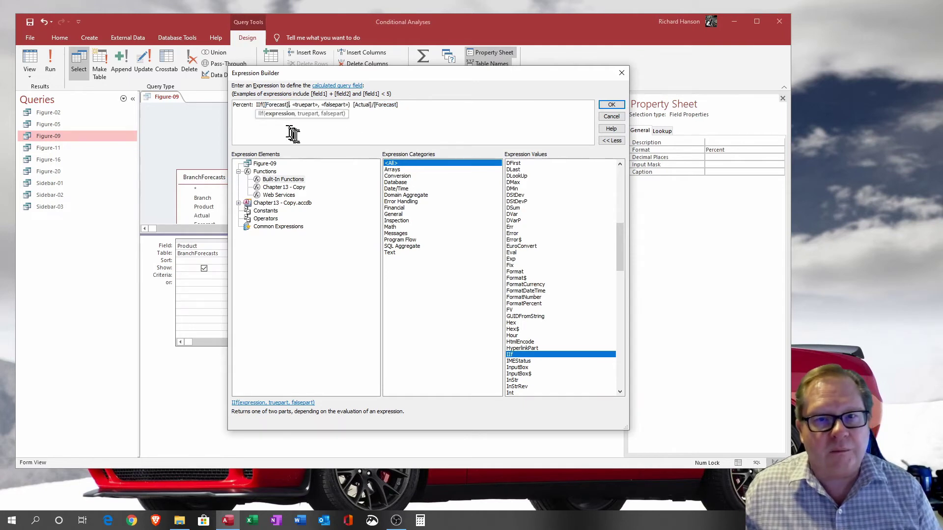
{"action": "type", "text": "=o"}
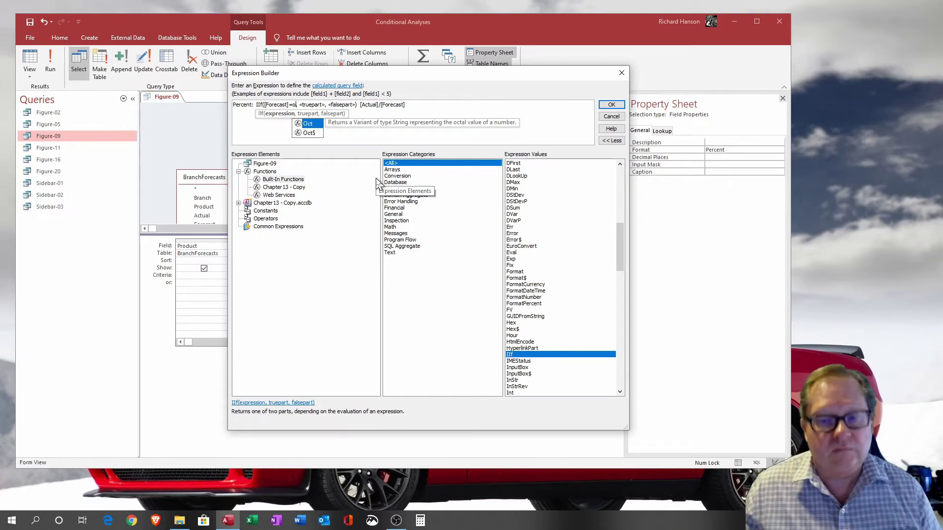
{"action": "key", "text": "BackSpace"}
{"action": "type", "text": "0"}
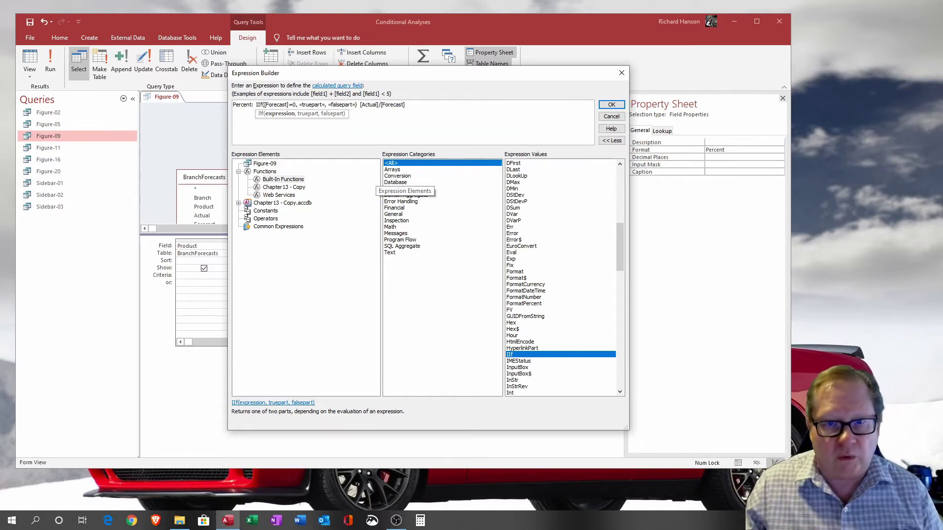
{"action": "left_click", "coordinate": [317, 105]}
{"action": "type", "text": "0"}
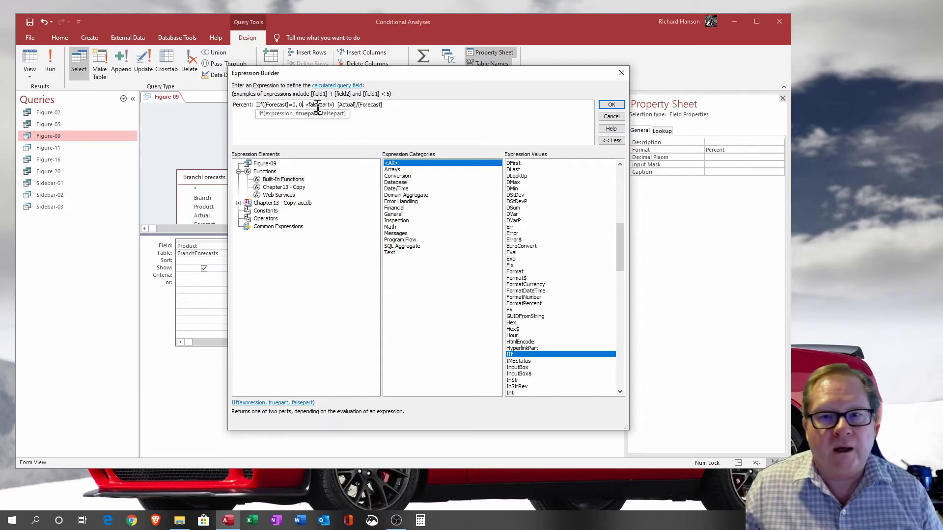
Move the trailing [Actual]/[Forecast] calculation into the IIf function's false part
{"action": "left_click_drag", "start_coordinate": [385, 104], "coordinate": [342, 106]}
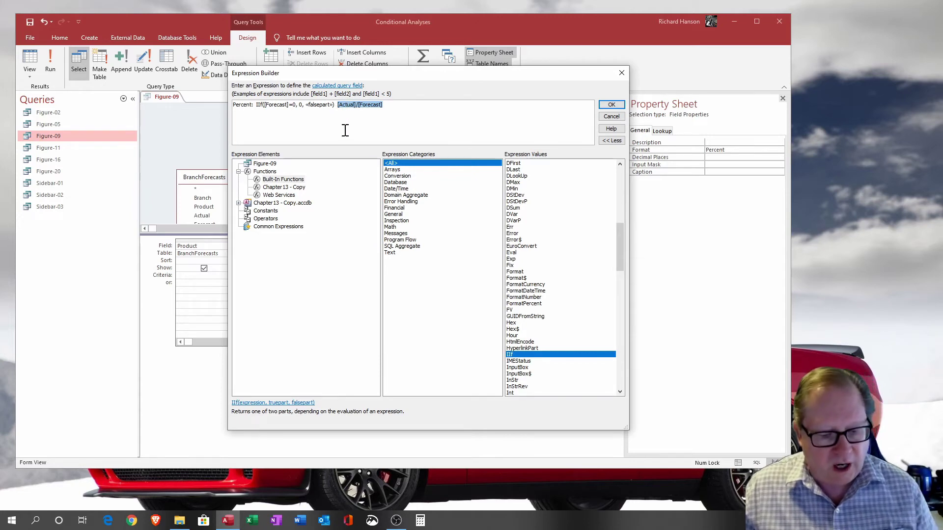
{"action": "key", "text": "ctrl+x"}
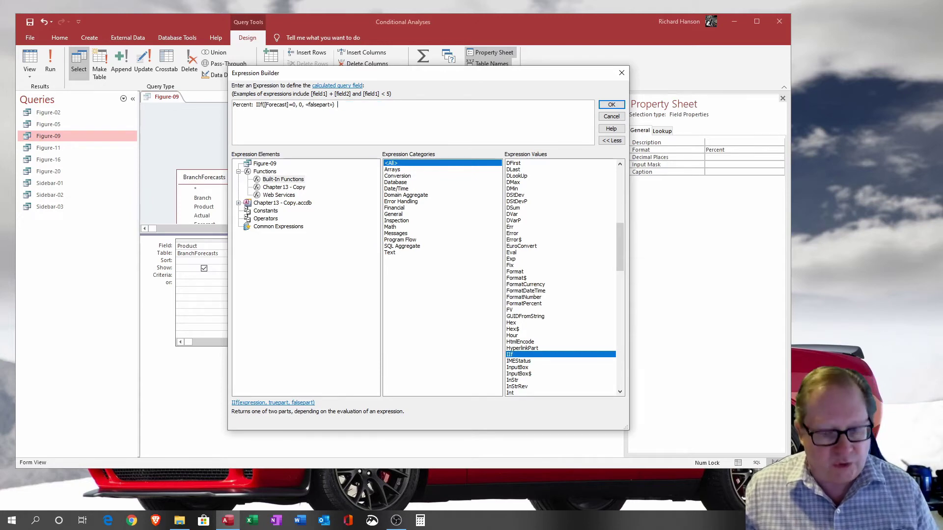
{"action": "double_click", "coordinate": [319, 105]}
{"action": "key", "text": "ctrl+v"}
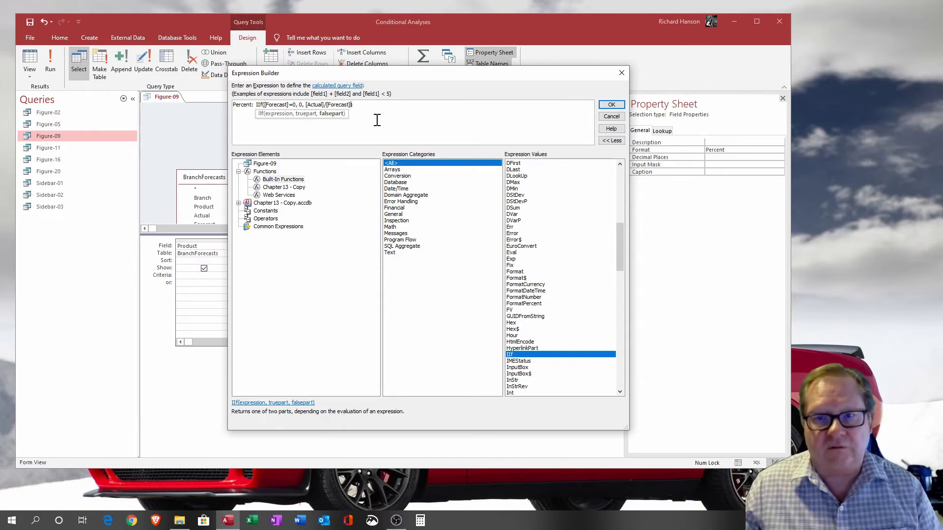
Apply the revised Percent expression and display the Figure-09 query results
{"action": "left_click", "coordinate": [612, 104]}
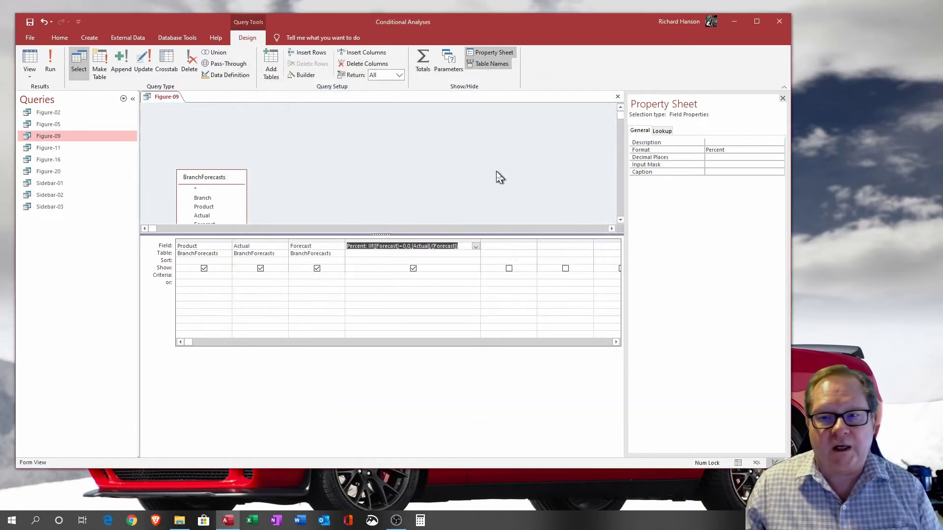
{"action": "key", "text": "Tab"}
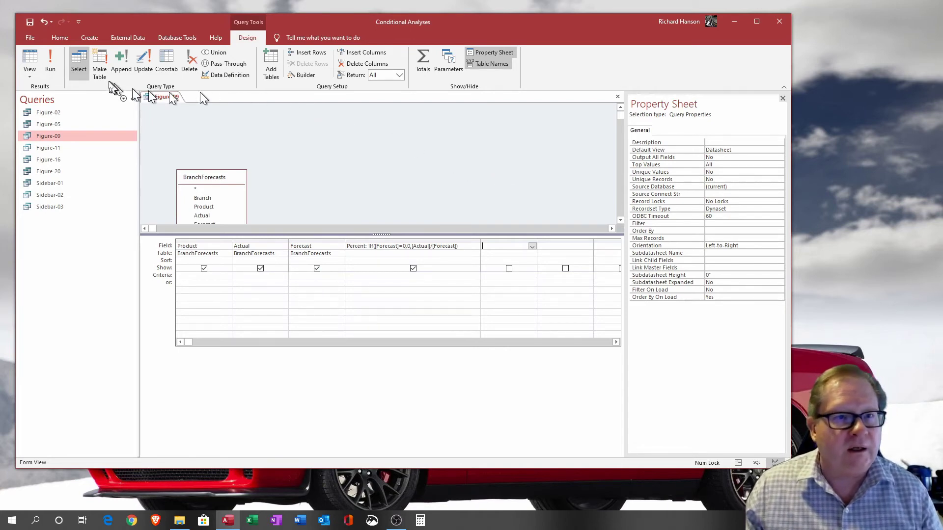
{"action": "left_click", "coordinate": [30, 61]}
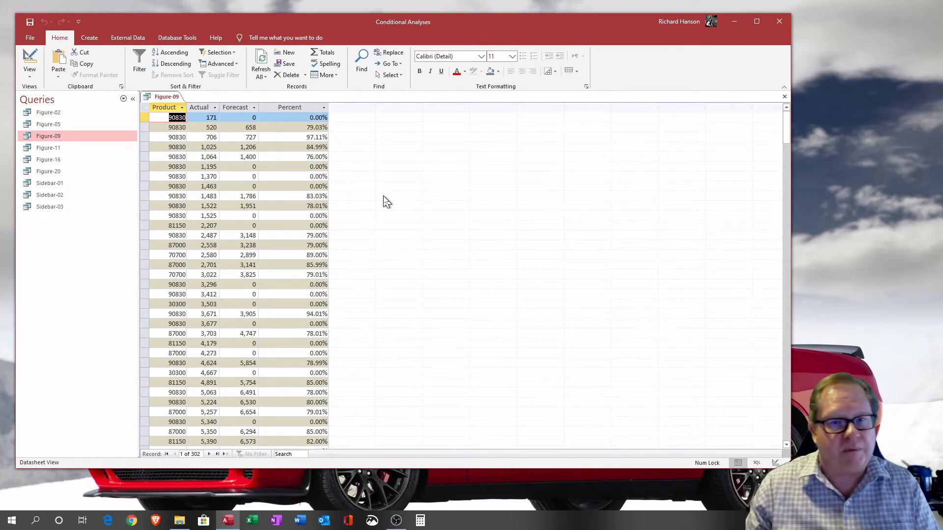
Open the Figure-20 query's design and widen the Group column to show its full Switch expression
{"action": "left_click", "coordinate": [65, 150]}
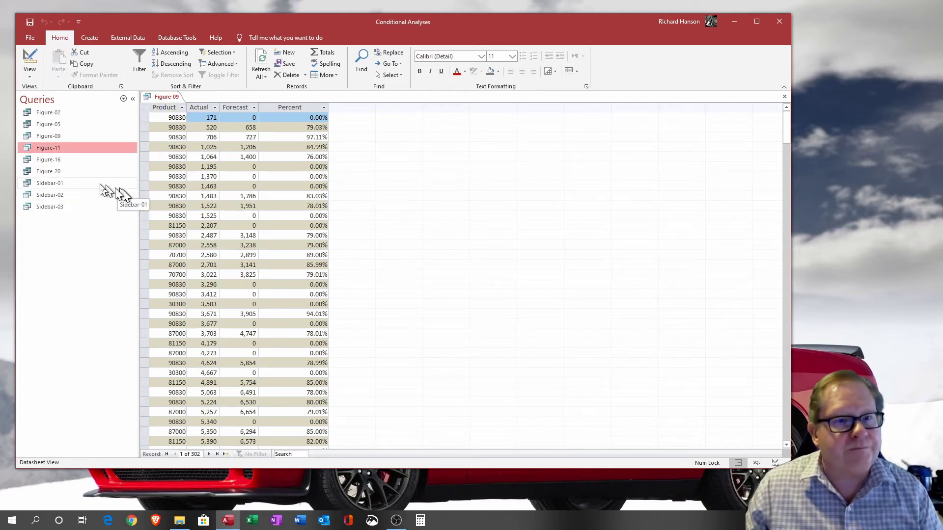
{"action": "left_click", "coordinate": [59, 172]}
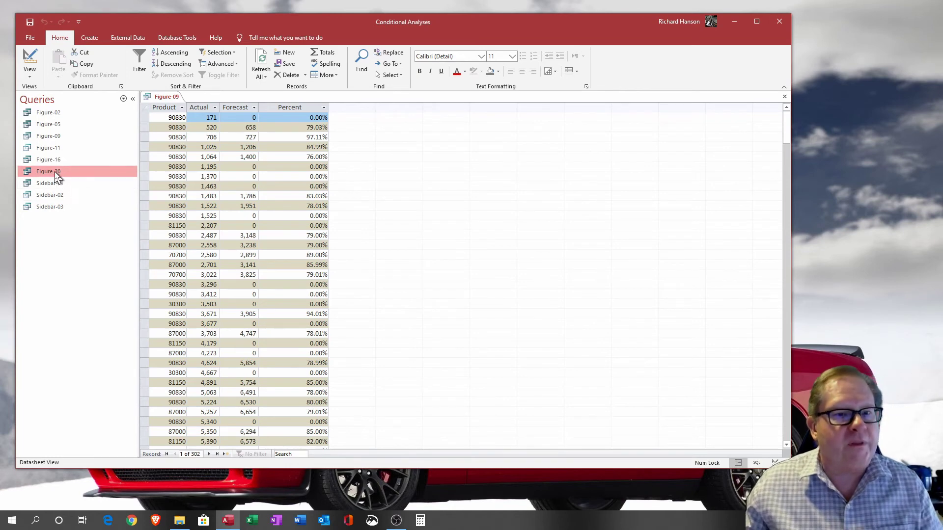
{"action": "right_click", "coordinate": [55, 172]}
{"action": "left_click", "coordinate": [98, 188]}
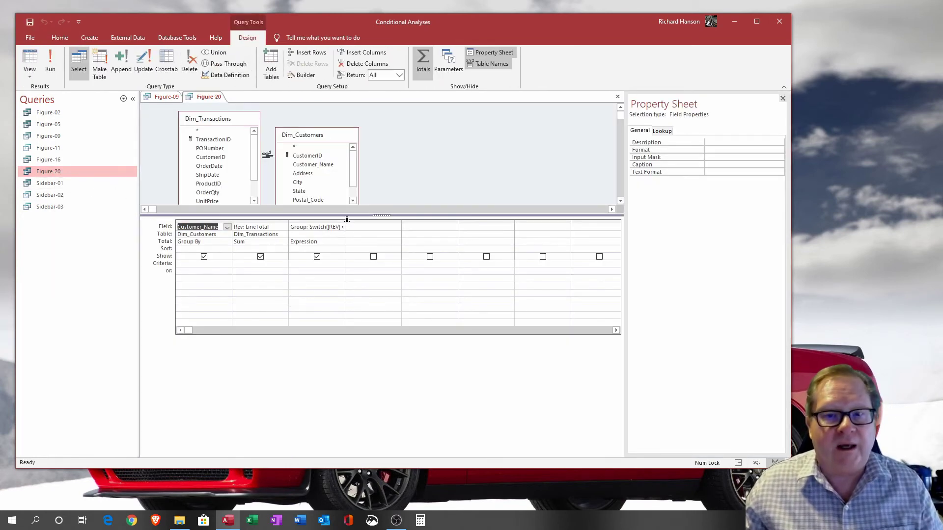
{"action": "double_click", "coordinate": [346, 220]}
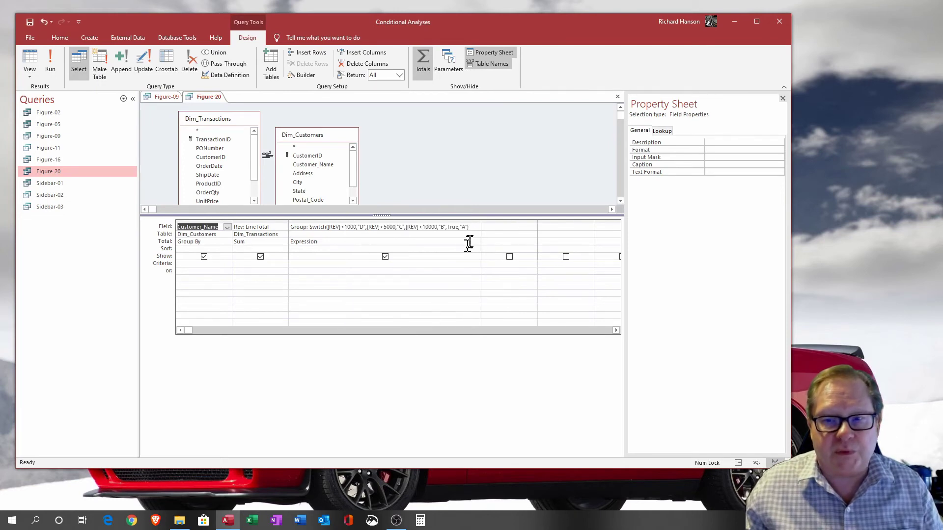
{"action": "left_click_drag", "start_coordinate": [480, 220], "coordinate": [513, 221]}
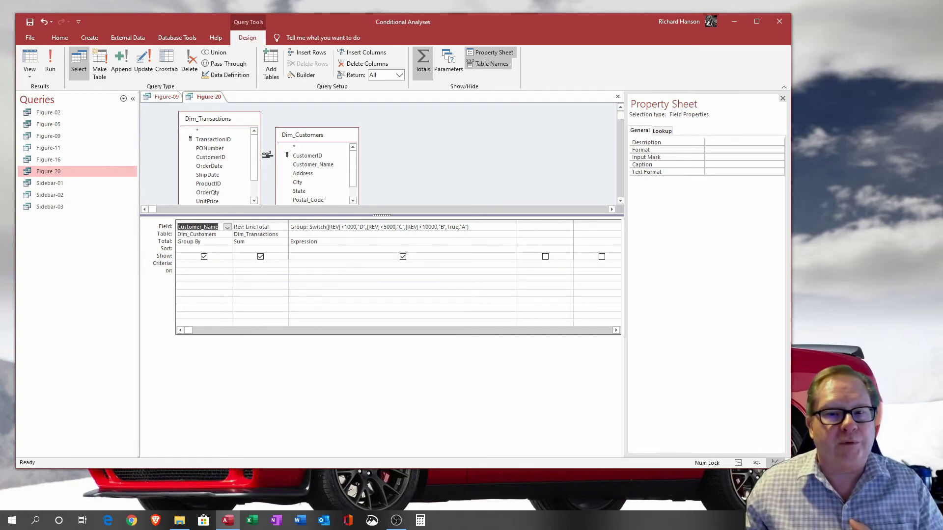
Examine the D, C and B results and the [REV]<5000 condition in the Group field's Switch expression
{"action": "double_click", "coordinate": [362, 227]}
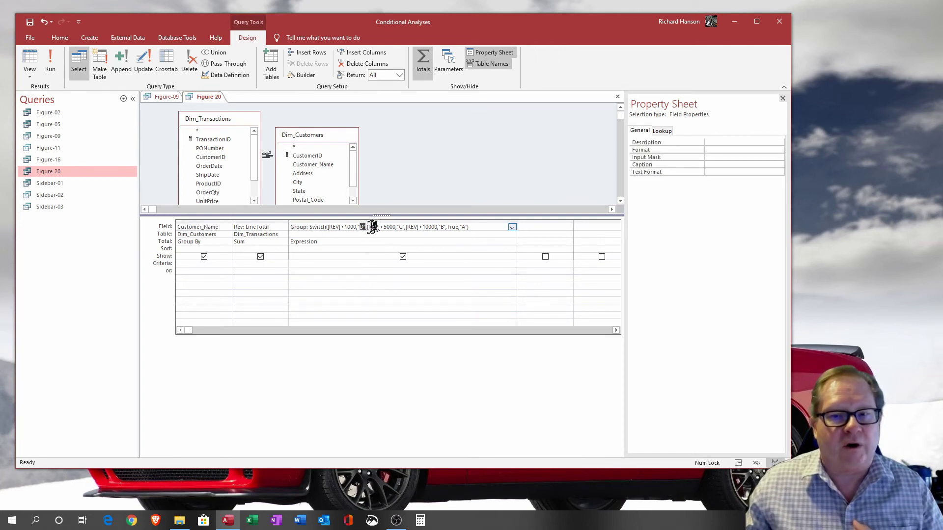
{"action": "double_click", "coordinate": [401, 227]}
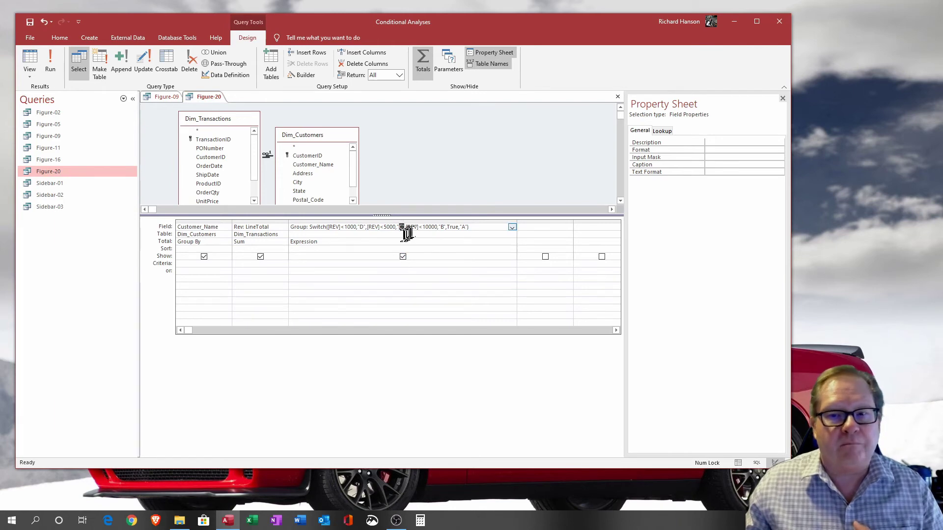
{"action": "double_click", "coordinate": [442, 227]}
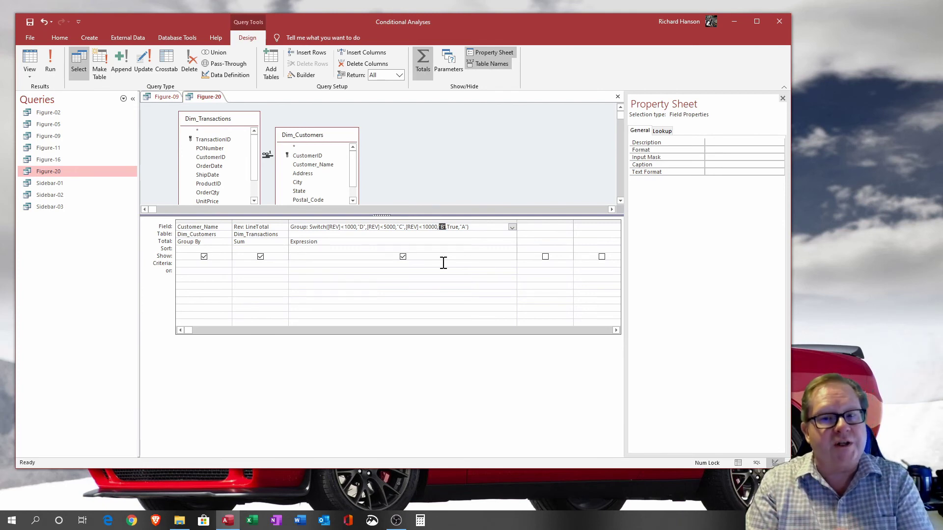
{"action": "left_click", "coordinate": [372, 228]}
{"action": "left_click_drag", "start_coordinate": [367, 228], "coordinate": [396, 228]}
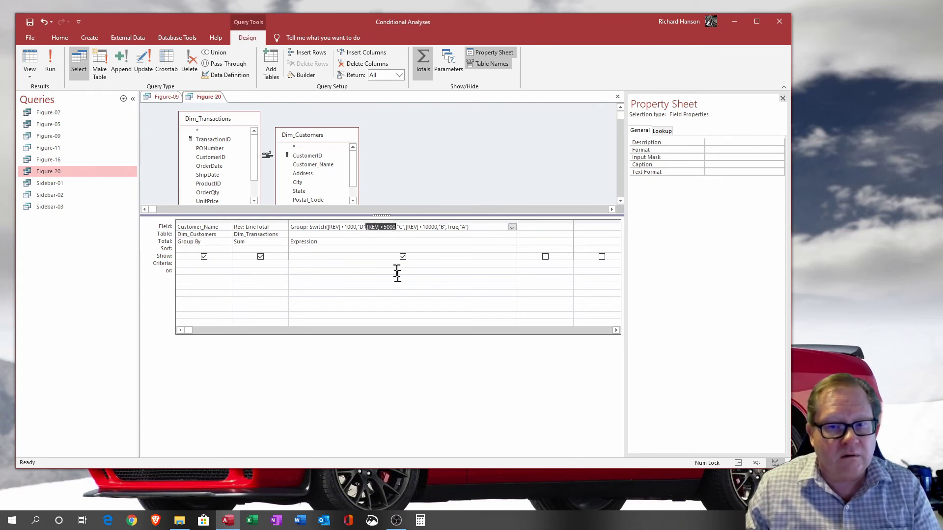